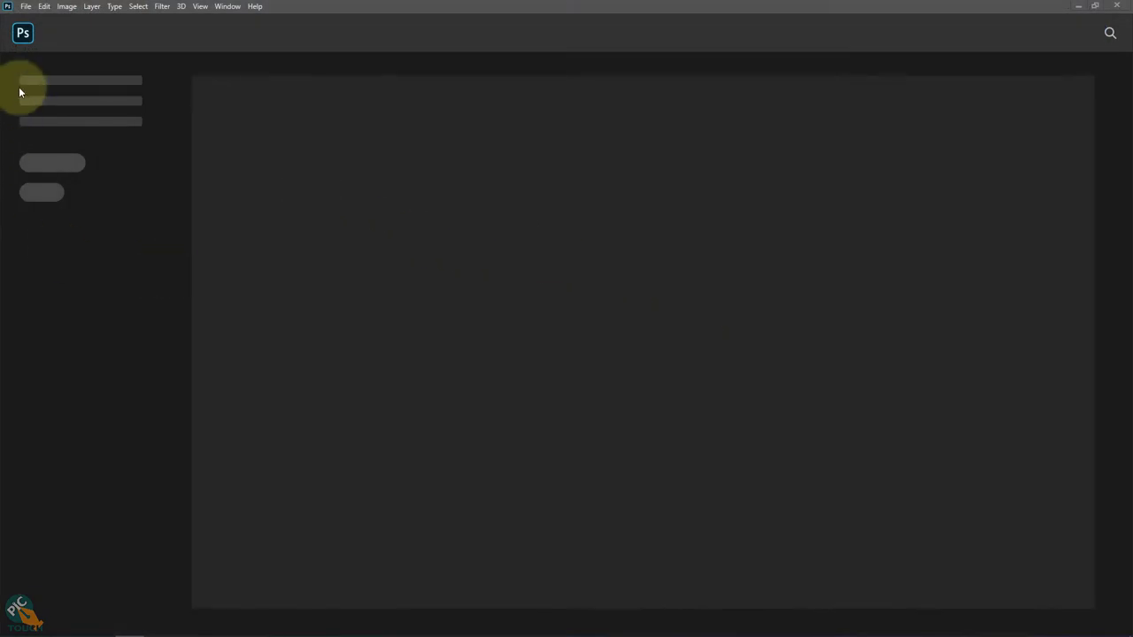
# Step: Open the skyline image '1' from the Running Car GIF folder
pyautogui.click(26, 6)
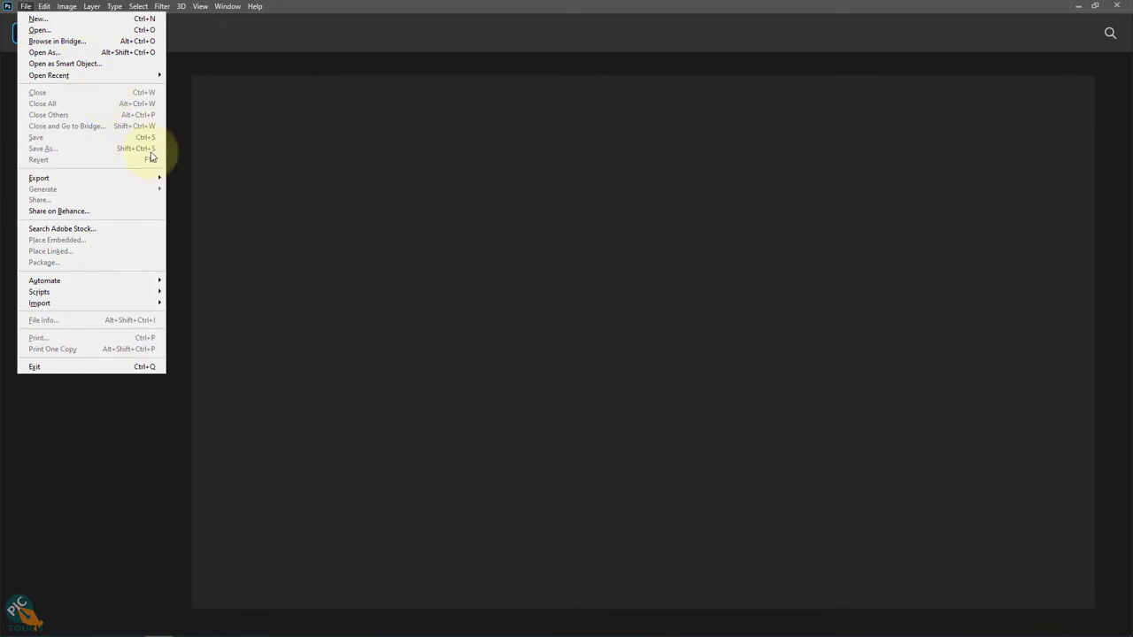
pyautogui.hotkey('ctrl', 'o')
pyautogui.click(147, 116)
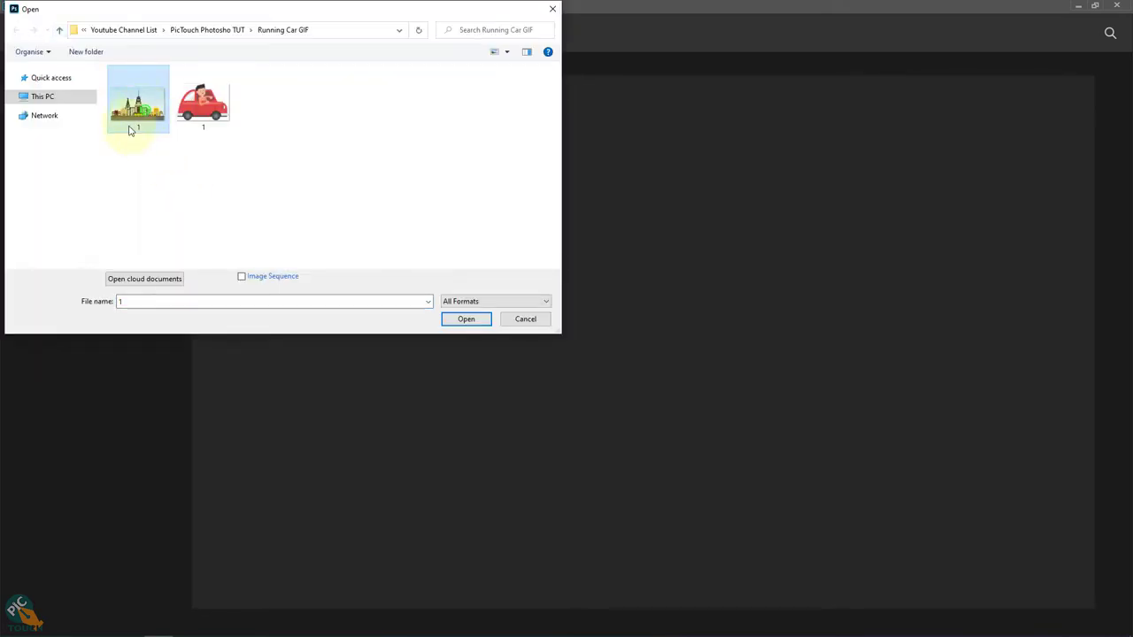
pyautogui.click(454, 319)
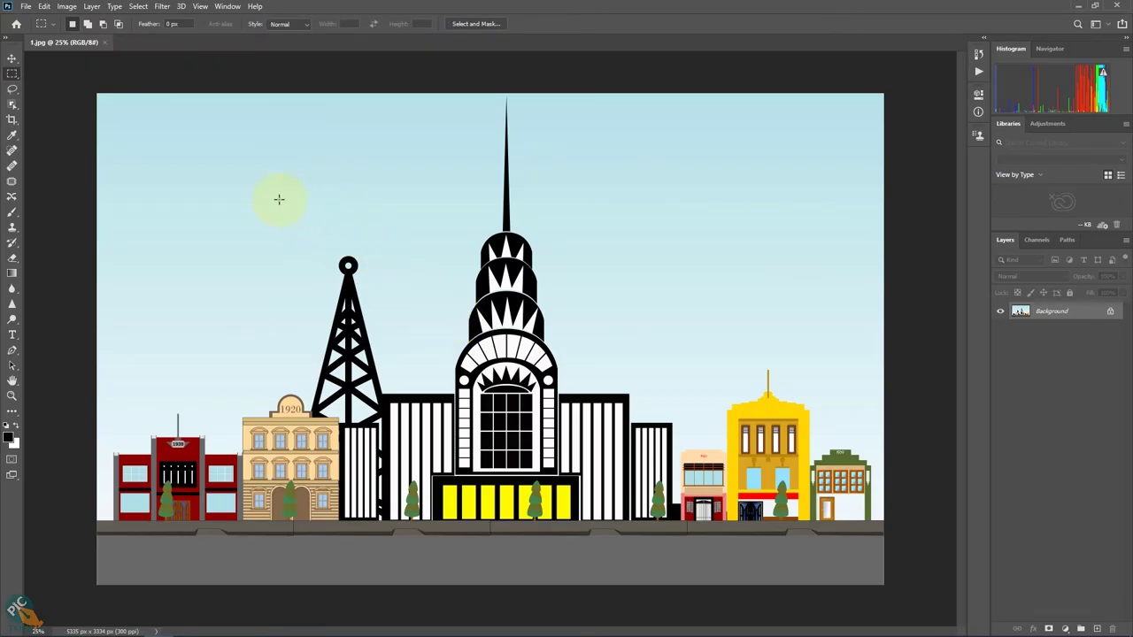
# Step: Apply a Motion Blur at angle 0 and distance 42 pixels to the skyline Background layer
pyautogui.hotkey('ctrl', '0')
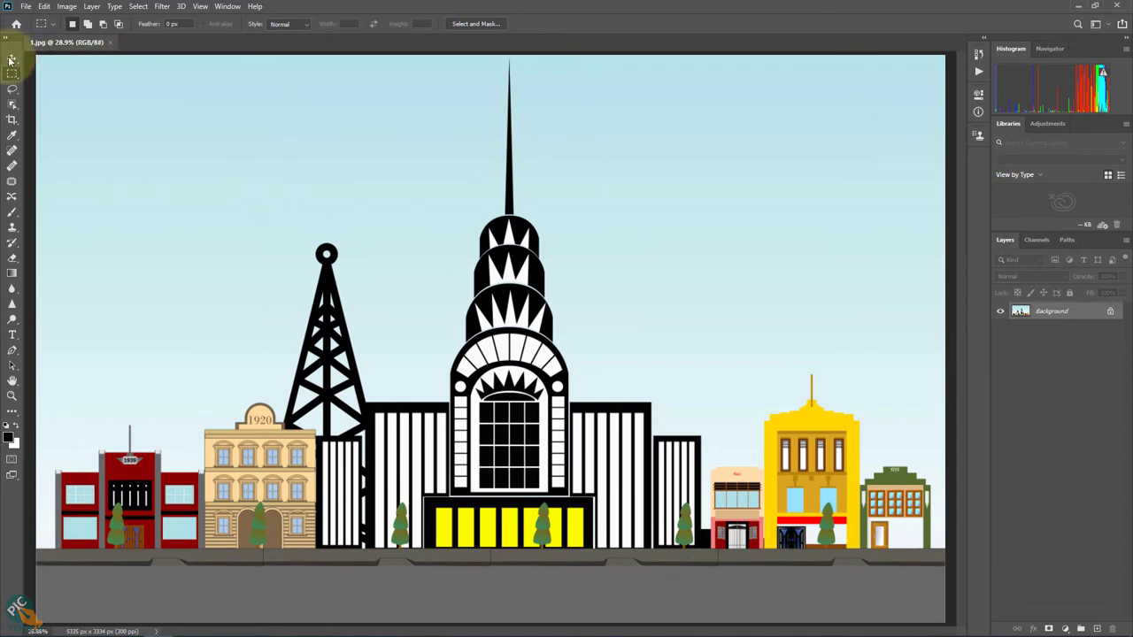
pyautogui.click(11, 57)
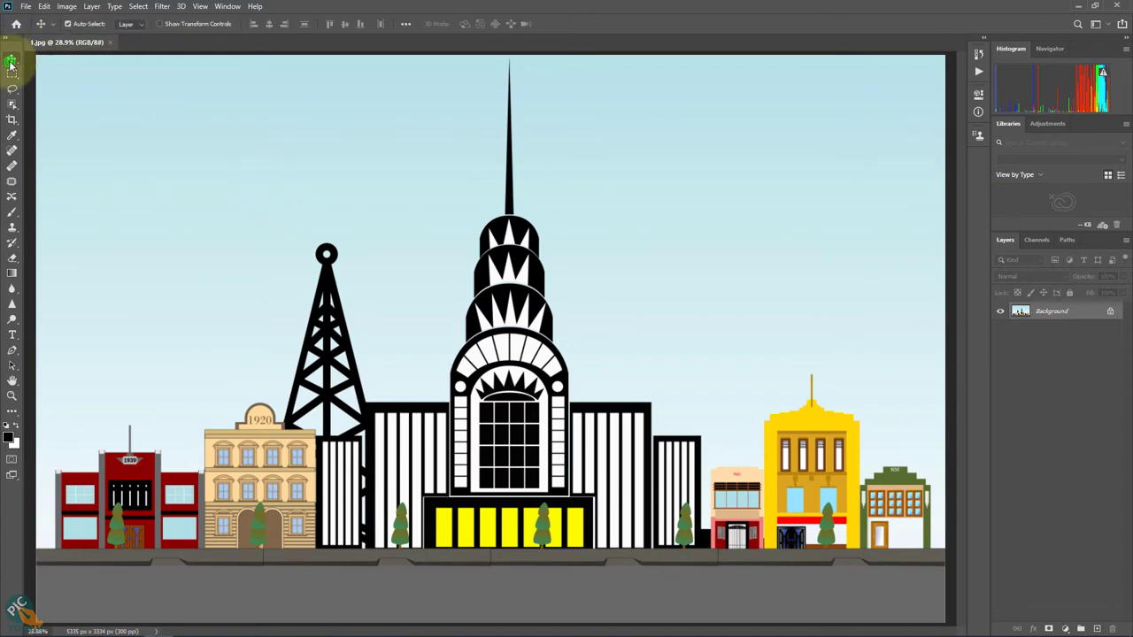
pyautogui.click(162, 6)
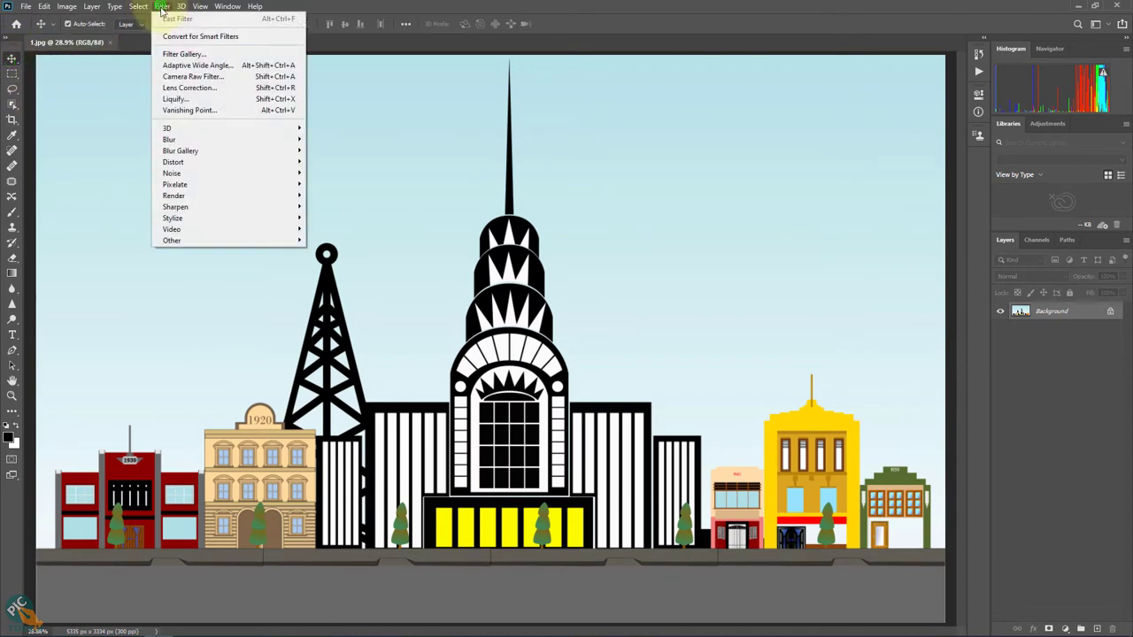
pyautogui.moveTo(169, 139)
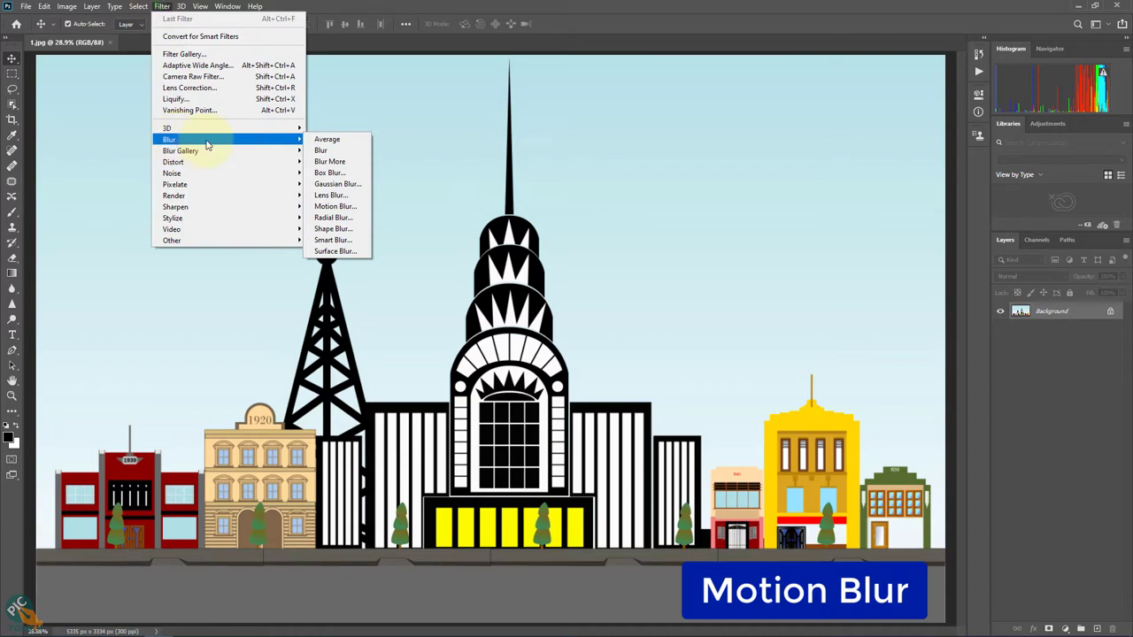
pyautogui.click(352, 209)
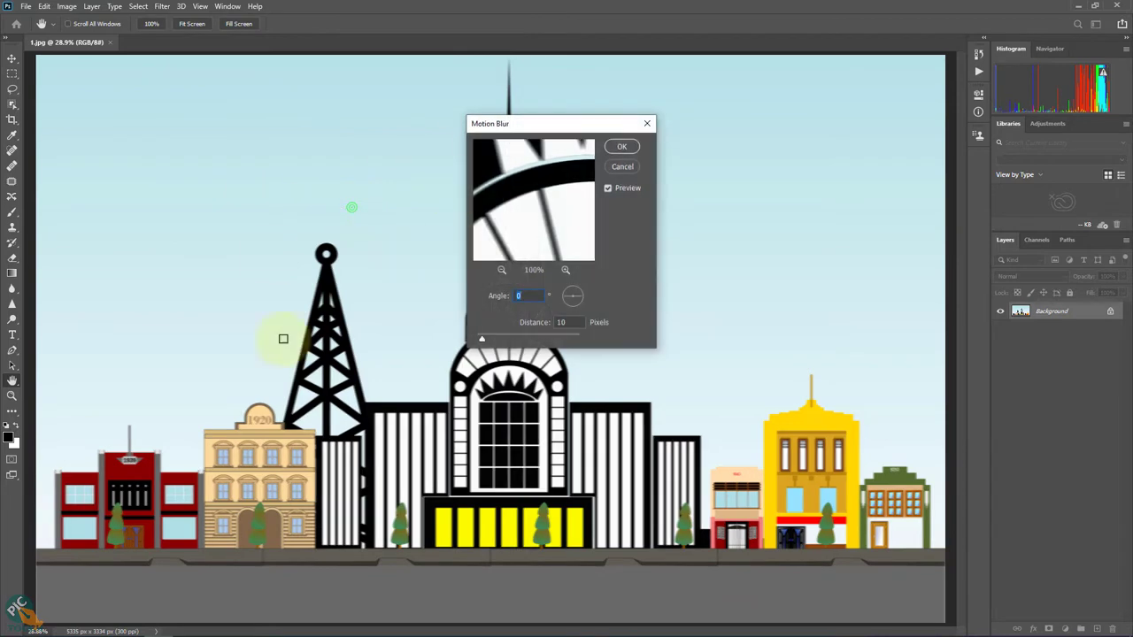
pyautogui.moveTo(563, 131)
pyautogui.mouseDown()
pyautogui.moveTo(809, 106)
pyautogui.moveTo(818, 87)
pyautogui.mouseUp()
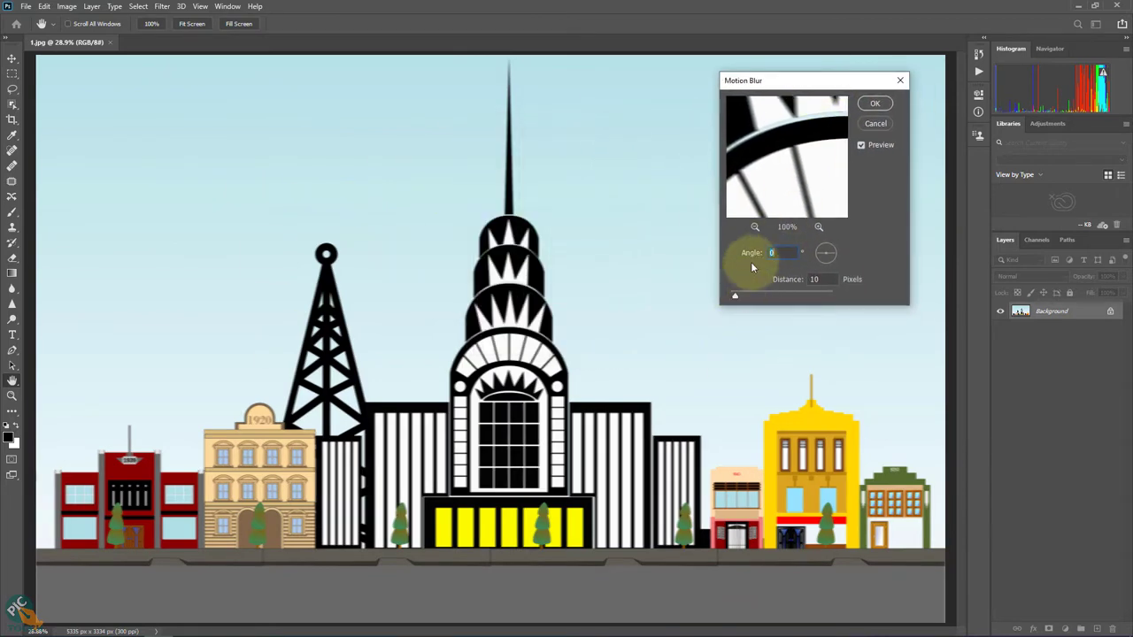
pyautogui.moveTo(793, 282); pyautogui.dragTo(802, 283)
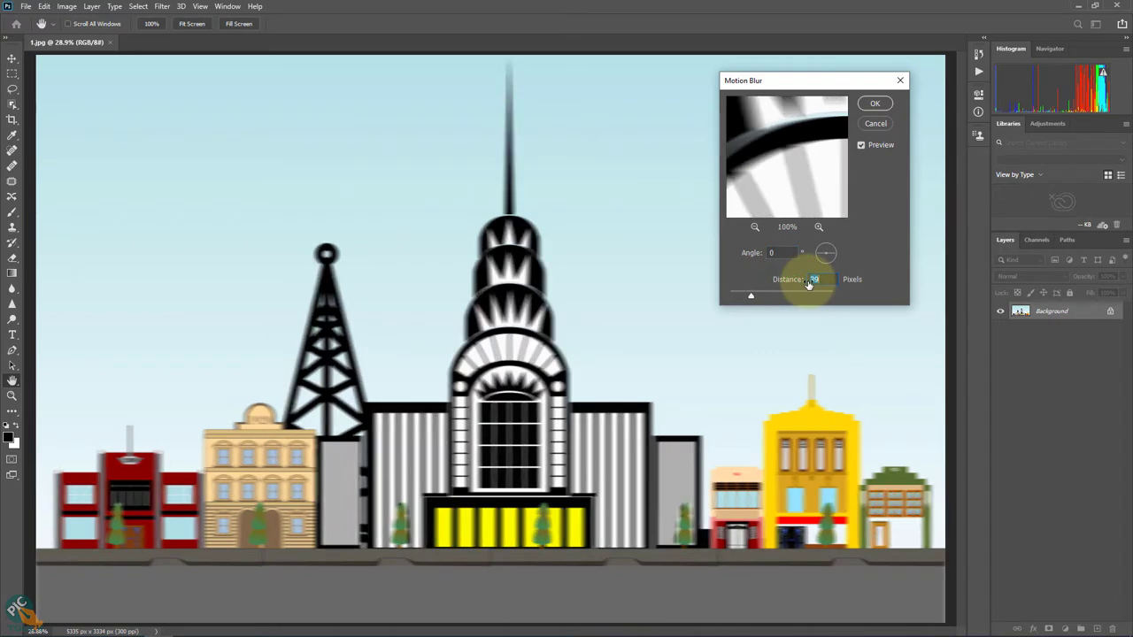
pyautogui.moveTo(809, 284); pyautogui.dragTo(810, 284)
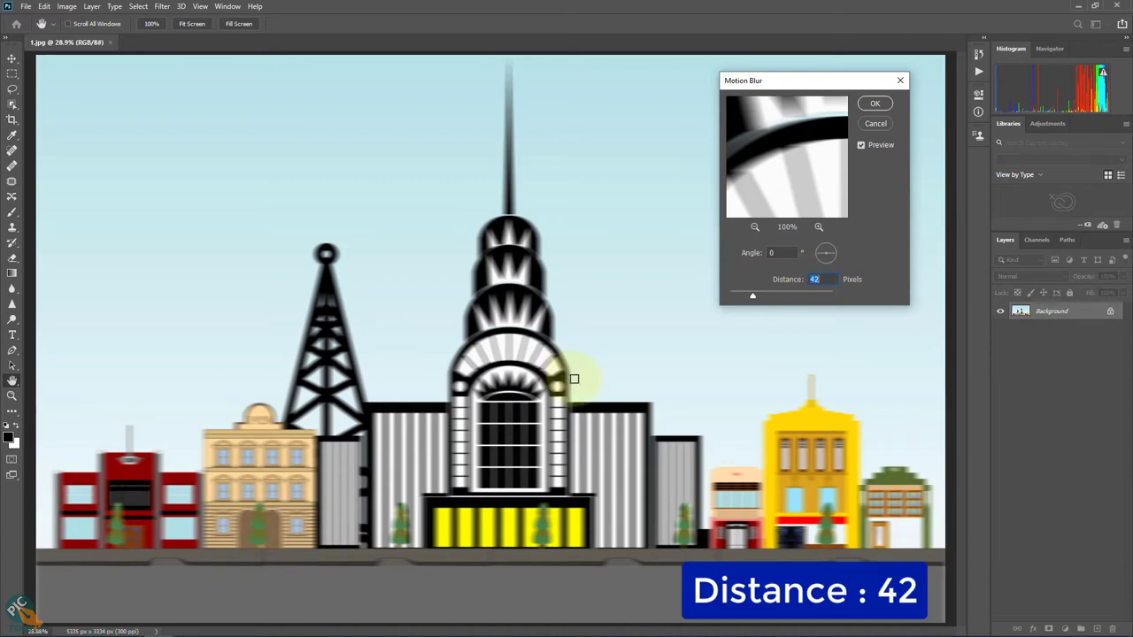
pyautogui.press('Tab')
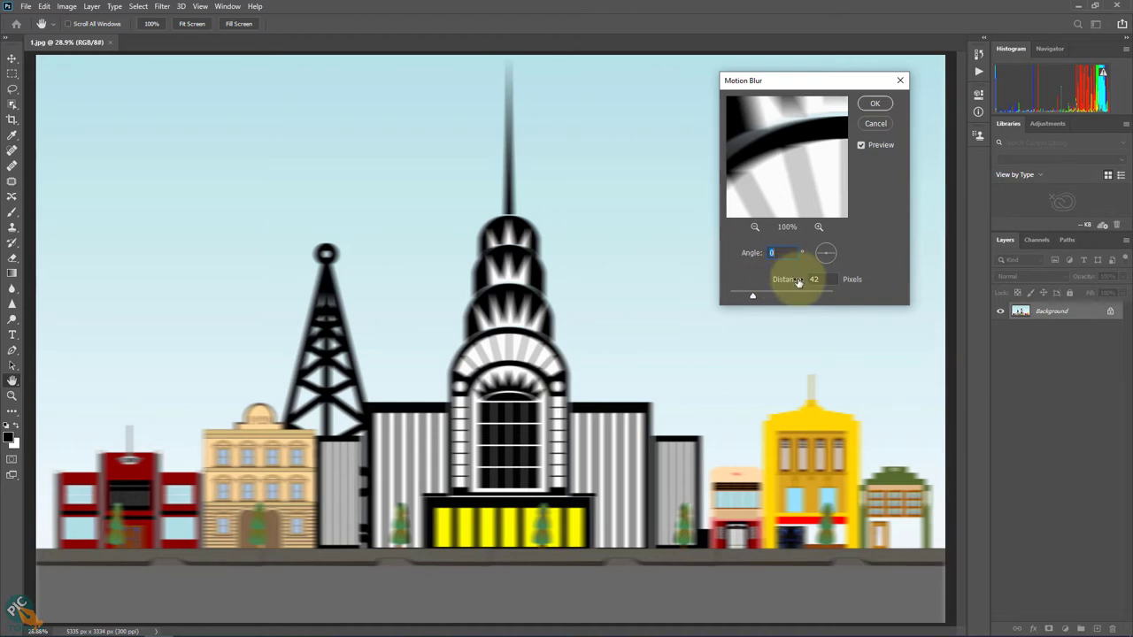
pyautogui.click(876, 105)
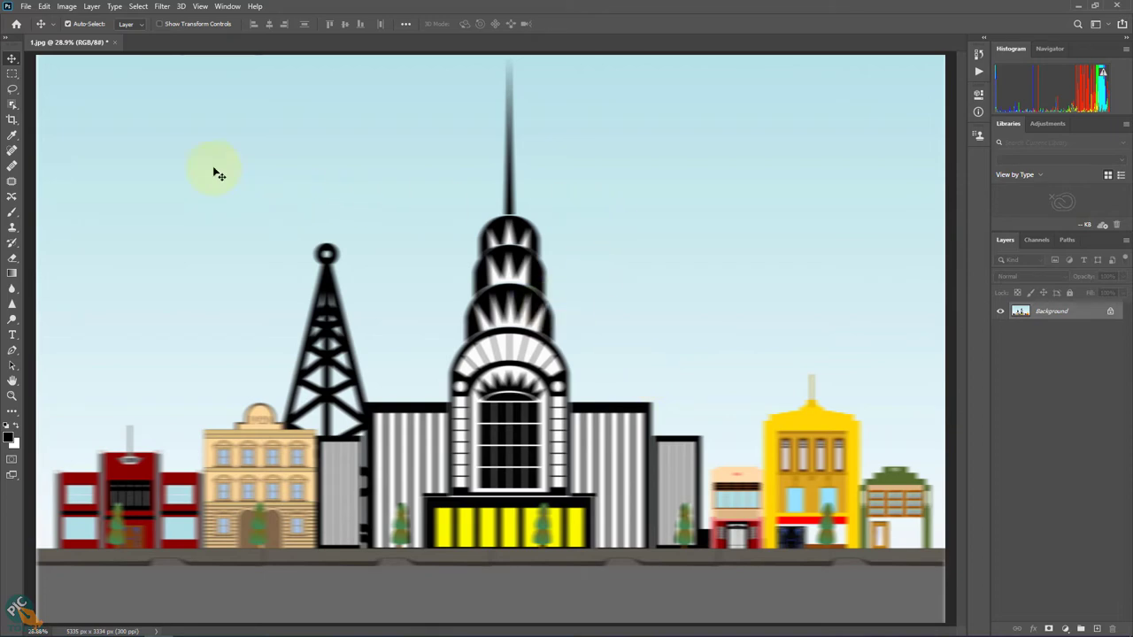
# Step: Place the red car image as an embedded layer over the skyline
pyautogui.click(26, 7)
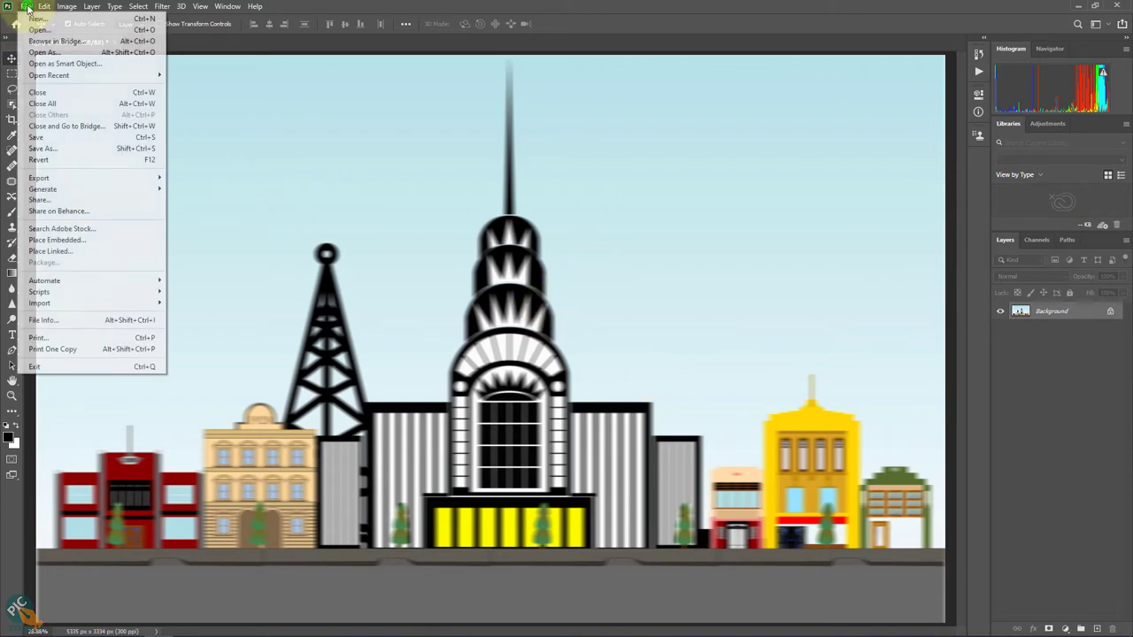
pyautogui.click(87, 241)
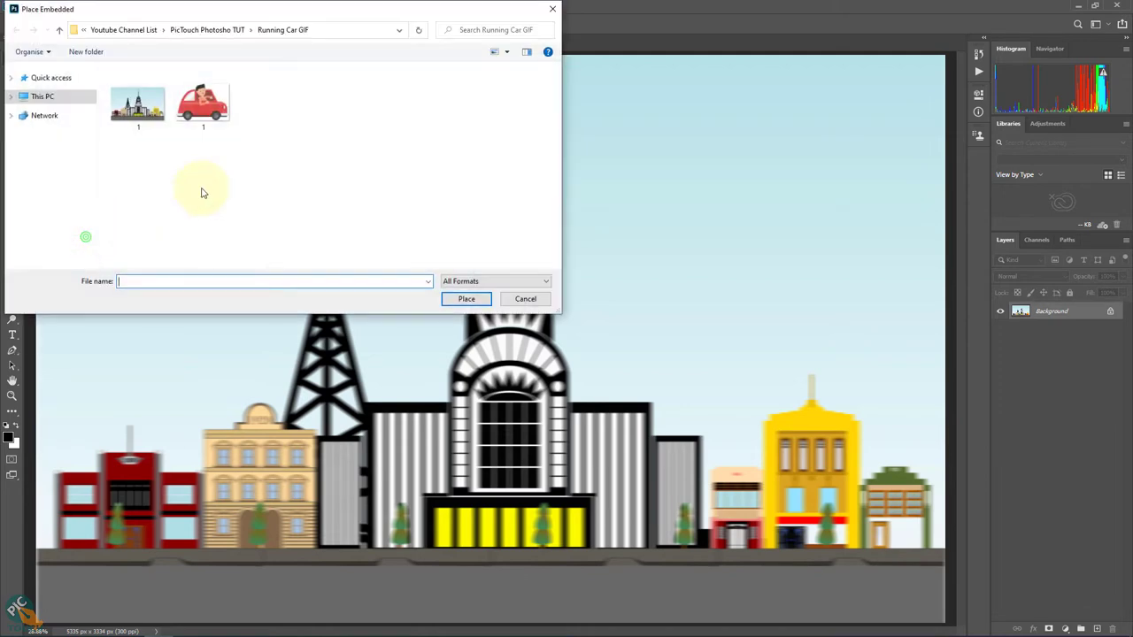
pyautogui.click(213, 94)
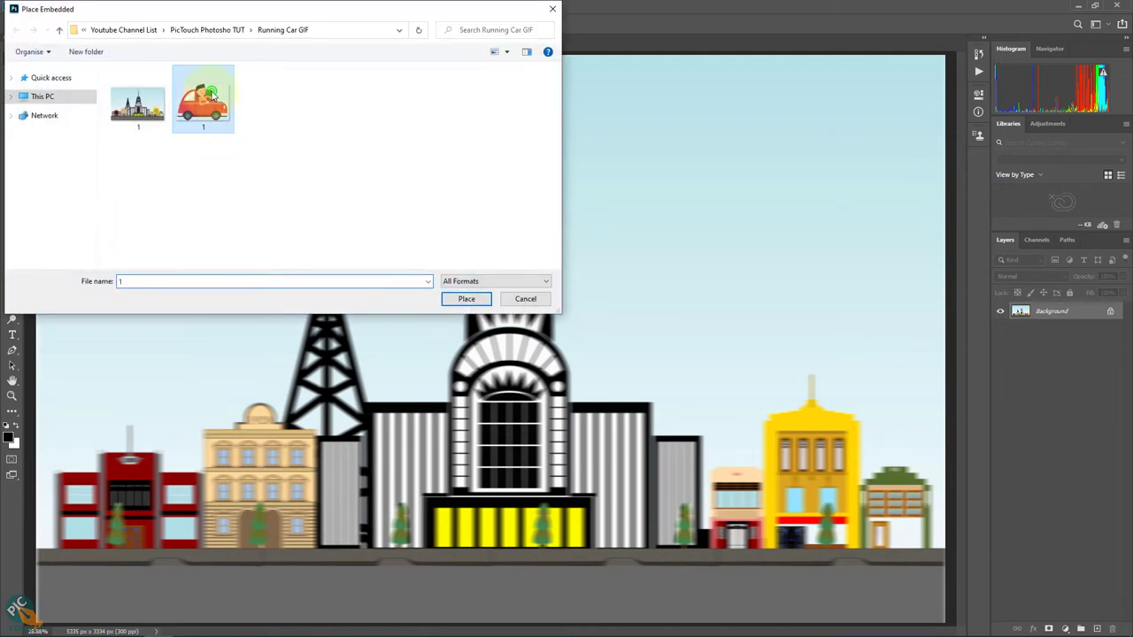
pyautogui.click(478, 305)
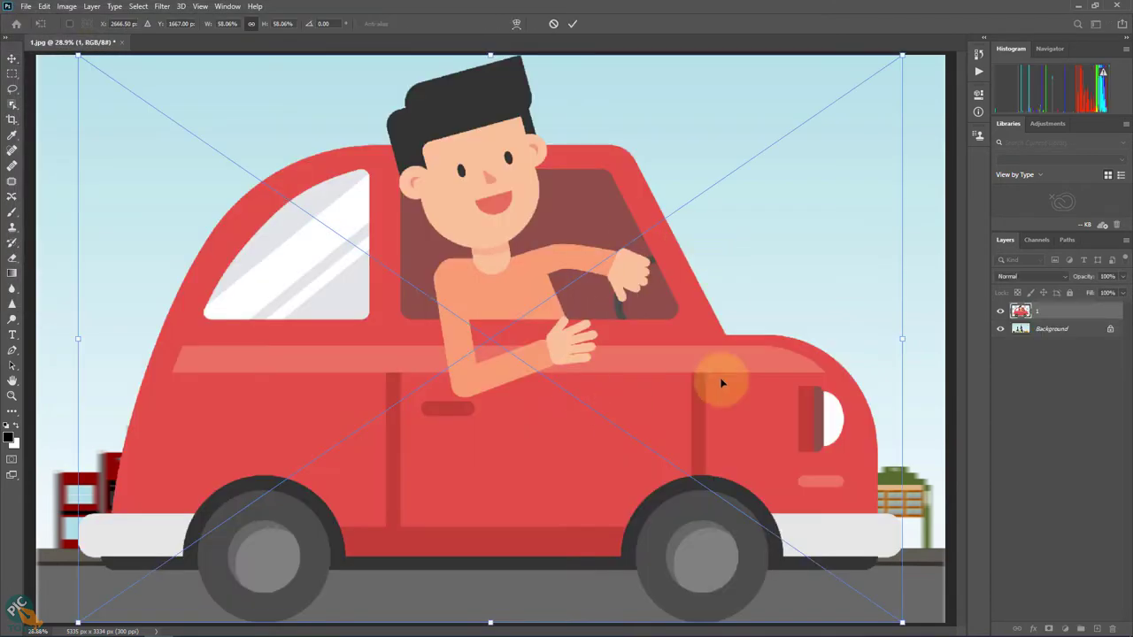
pyautogui.click(573, 23)
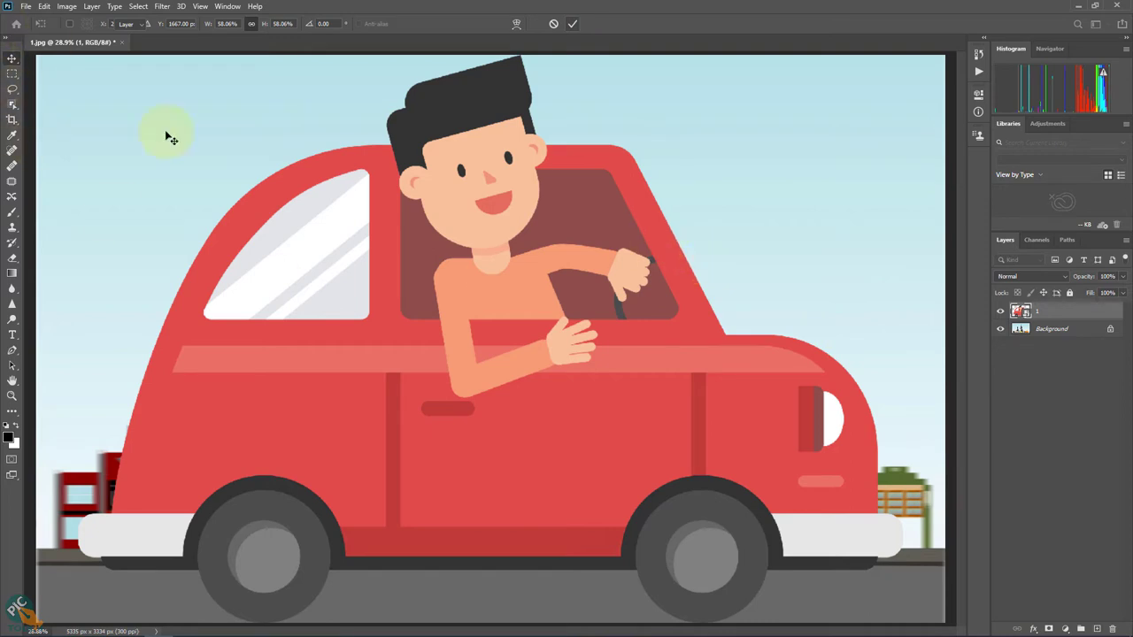
# Step: Scale the car to about 28% and move it onto the lower-left road
pyautogui.hotkey('ctrl', 't')
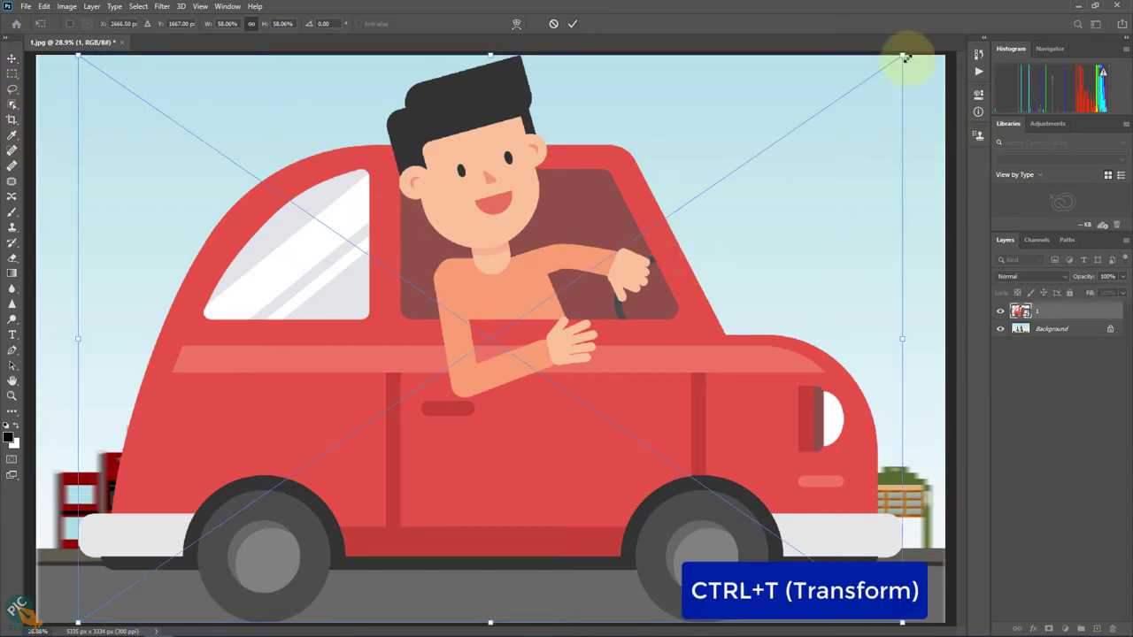
pyautogui.moveTo(903, 53); pyautogui.dragTo(690, 204)
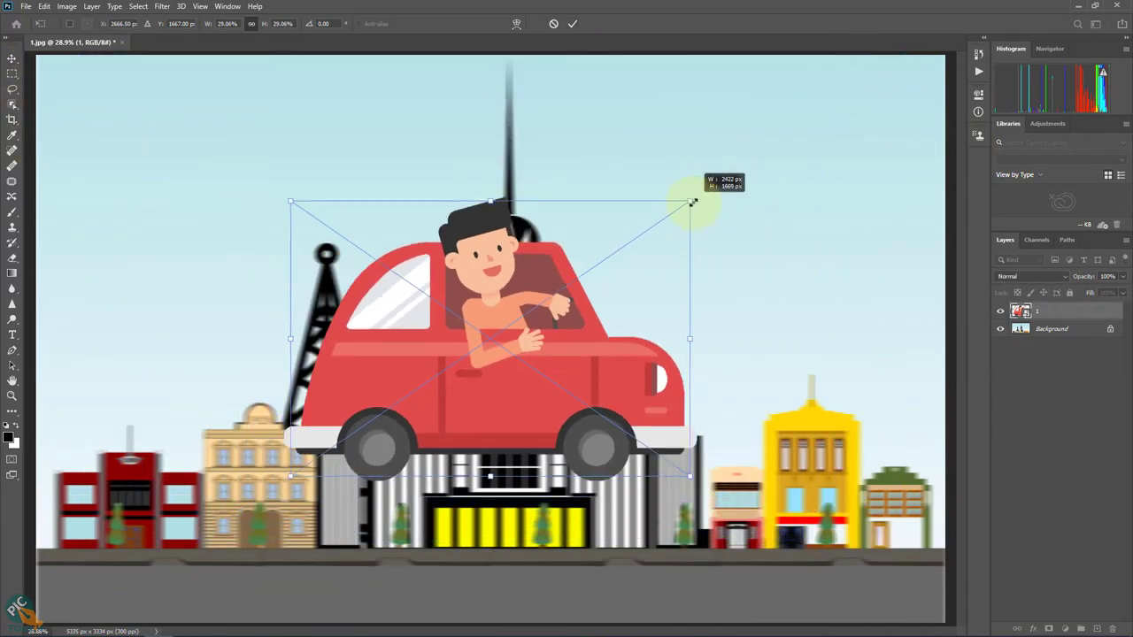
pyautogui.scroll(-1, 691, 204)
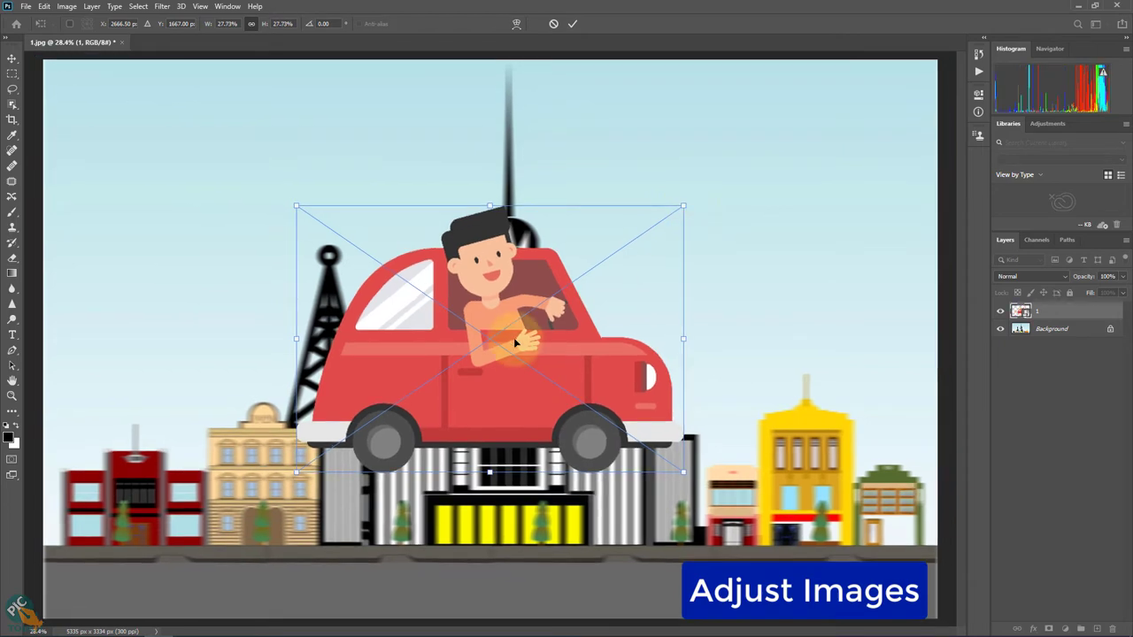
pyautogui.moveTo(542, 365); pyautogui.dragTo(466, 494)
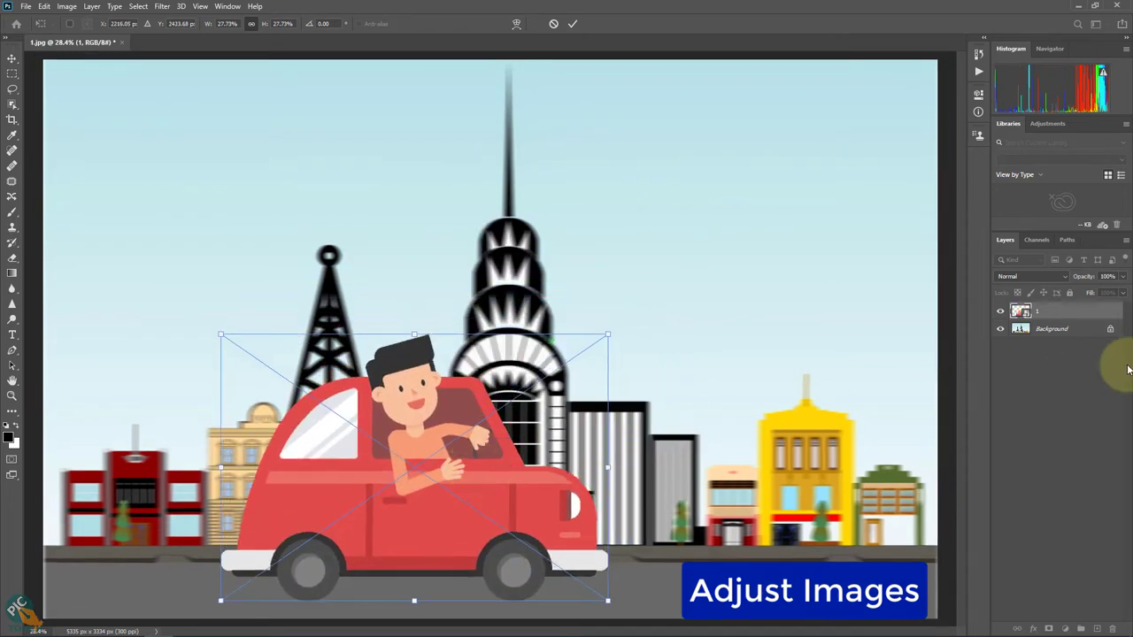
pyautogui.click(570, 24)
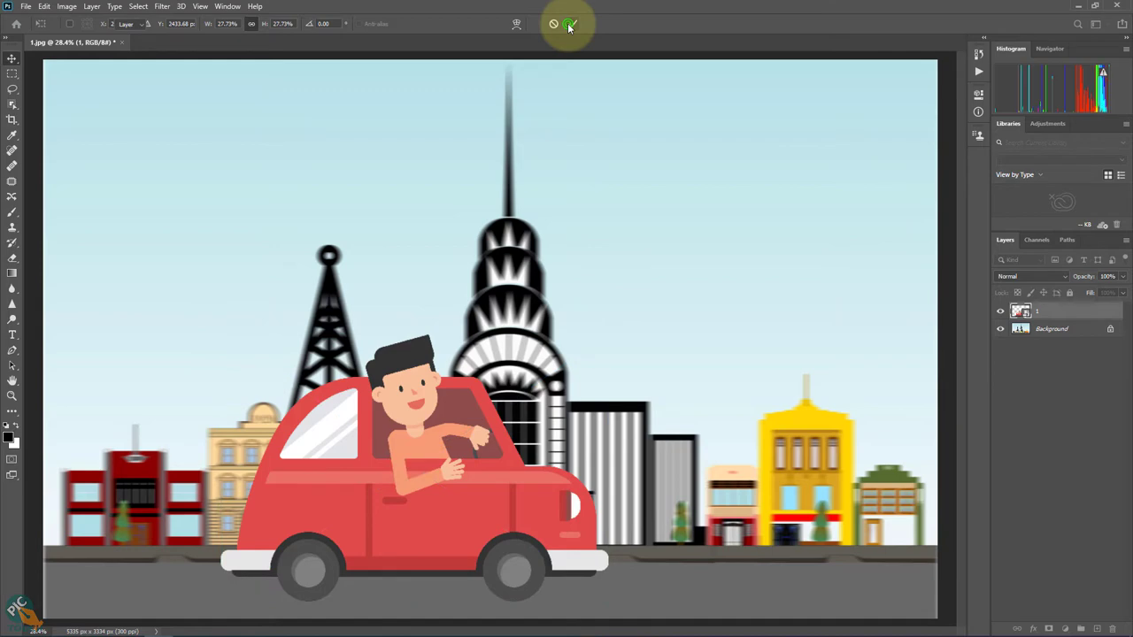
pyautogui.moveTo(352, 513); pyautogui.dragTo(294, 525)
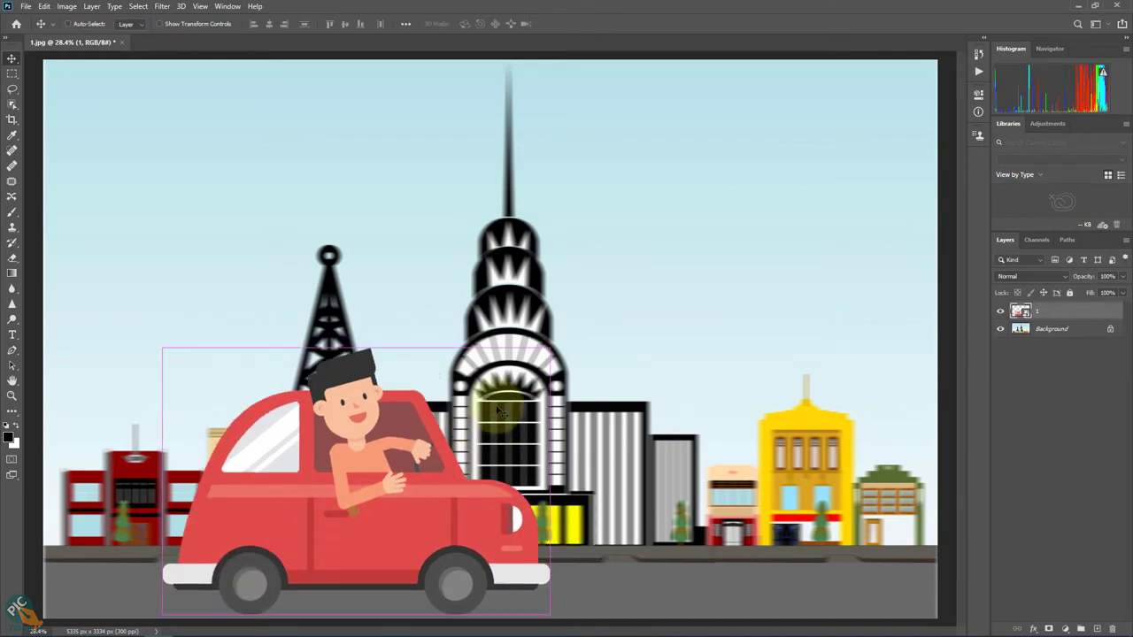
# Step: Rescale the car to 30.79% and push it almost entirely past the canvas's left edge
pyautogui.hotkey('ctrl', 't')
pyautogui.hotkey('ctrl', '-')
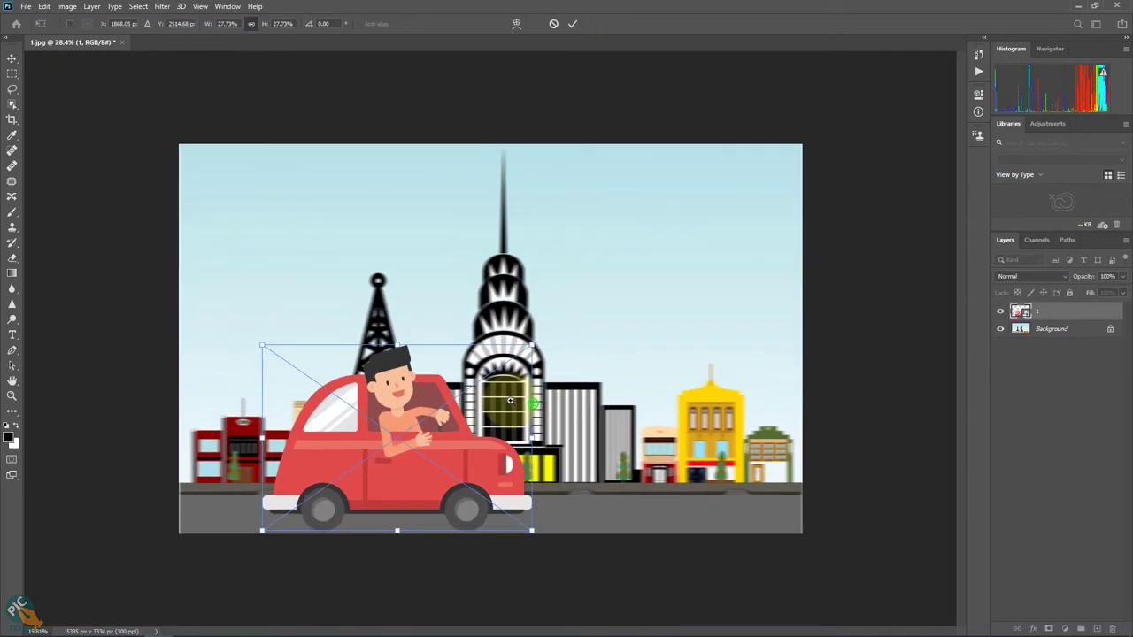
pyautogui.scroll(3, 509, 401)
pyautogui.moveTo(541, 345); pyautogui.dragTo(574, 321)
pyautogui.moveTo(401, 494); pyautogui.dragTo(320, 483)
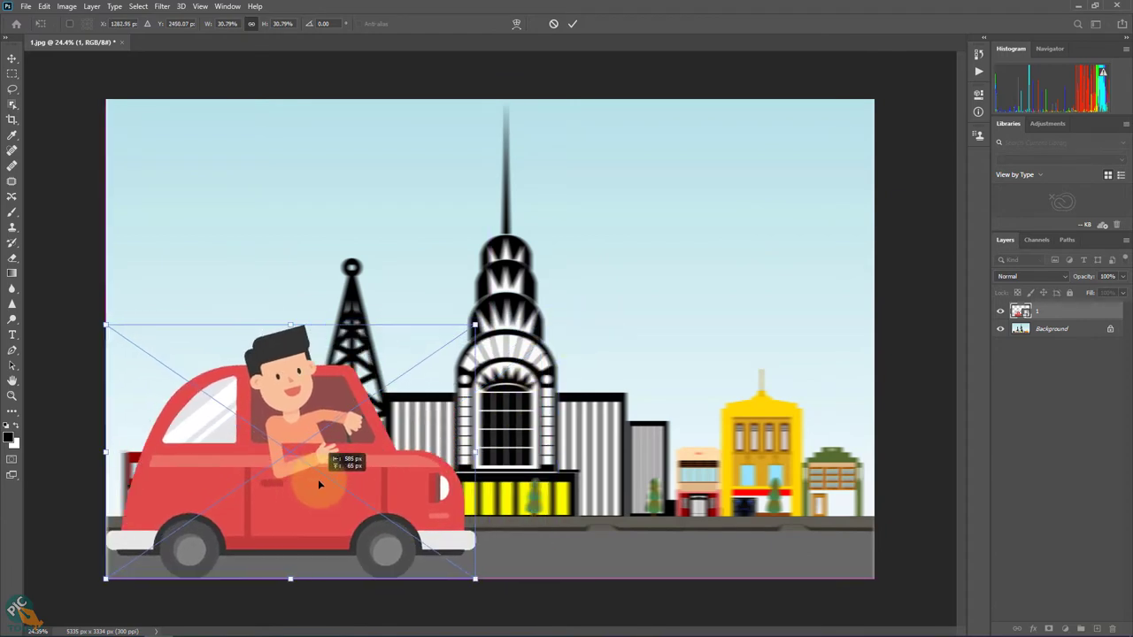
pyautogui.moveTo(319, 484); pyautogui.dragTo(183, 482)
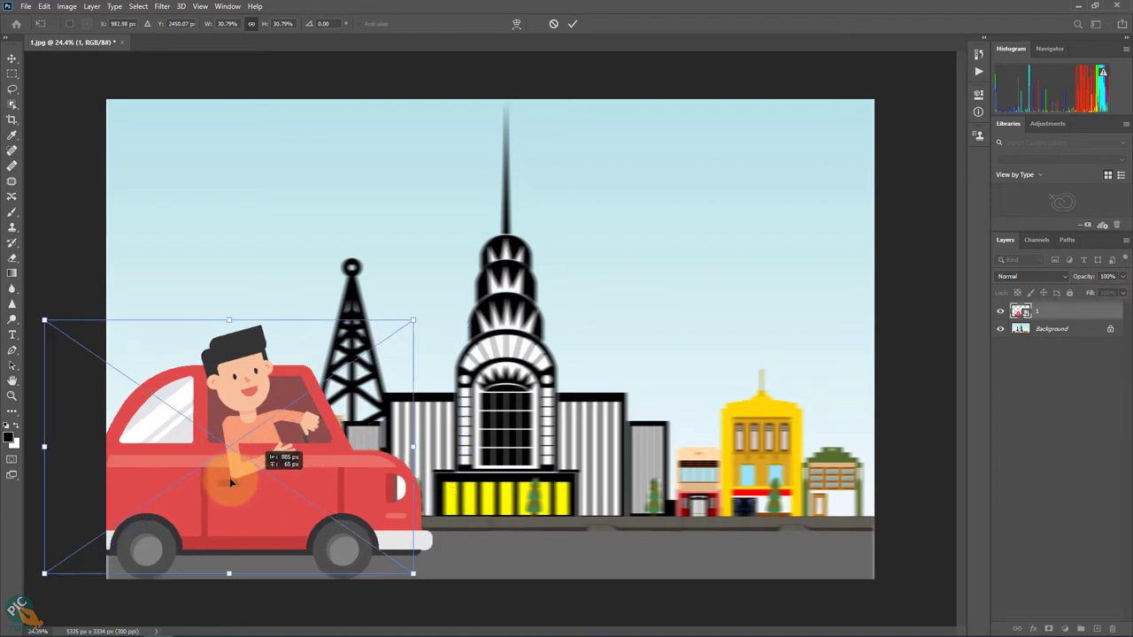
pyautogui.moveTo(277, 491)
pyautogui.mouseDown()
pyautogui.moveTo(124, 491)
pyautogui.moveTo(668, 495)
pyautogui.moveTo(47, 496)
pyautogui.moveTo(71, 499)
pyautogui.mouseUp()
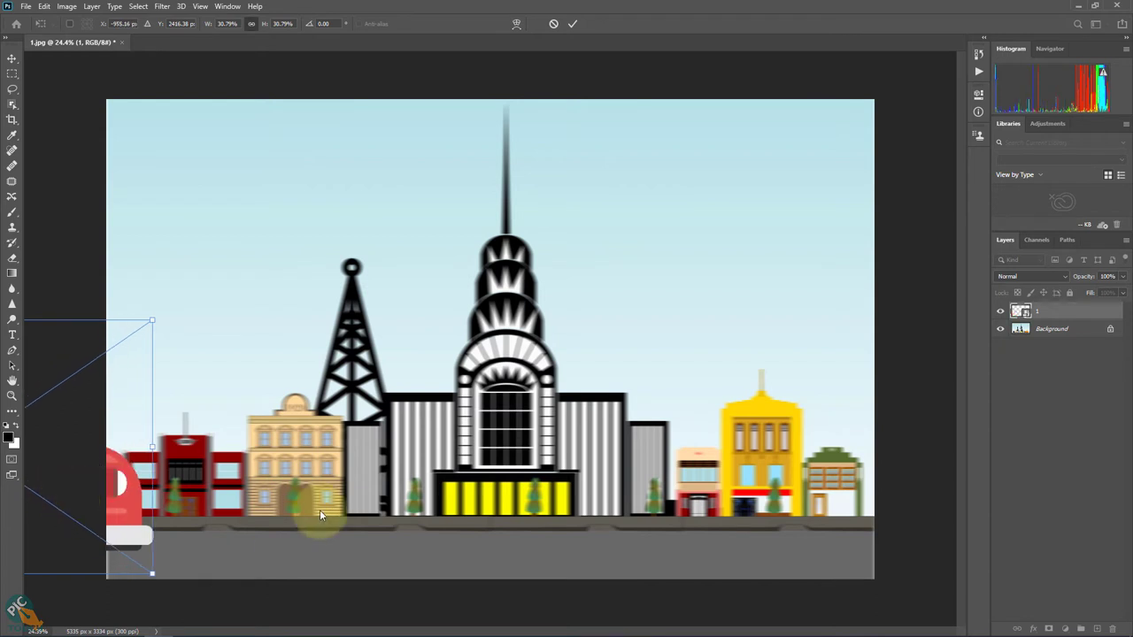
pyautogui.click(573, 23)
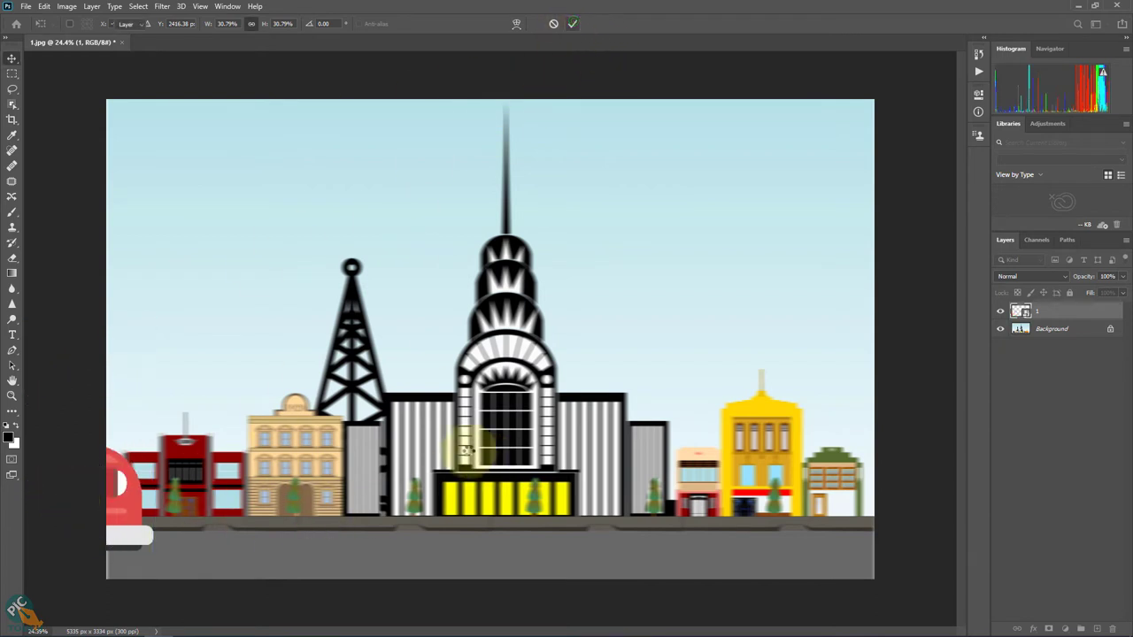
# Step: Duplicate the car layer and slide the first copies progressively right along the road
pyautogui.click(1001, 311)
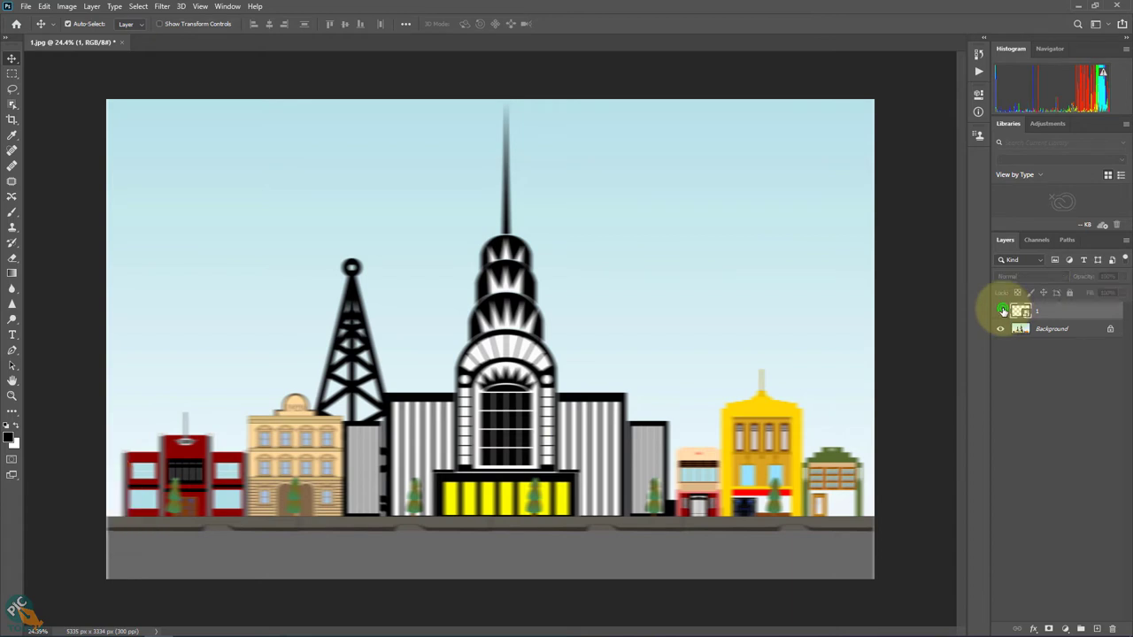
pyautogui.click(1001, 310)
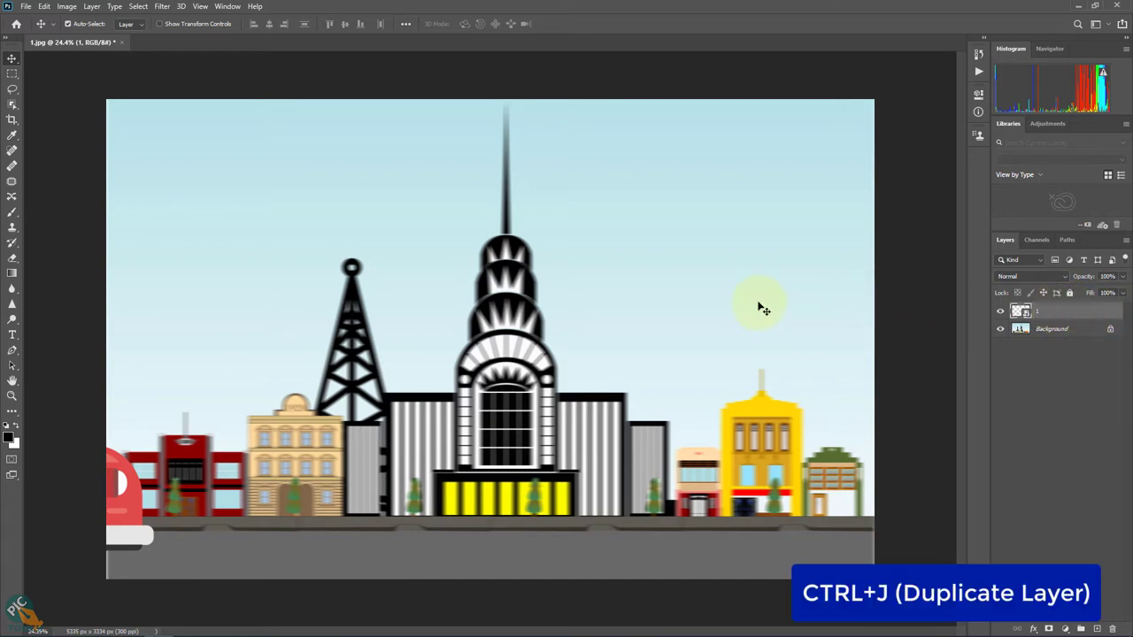
pyautogui.hotkey('ctrl', 'j')
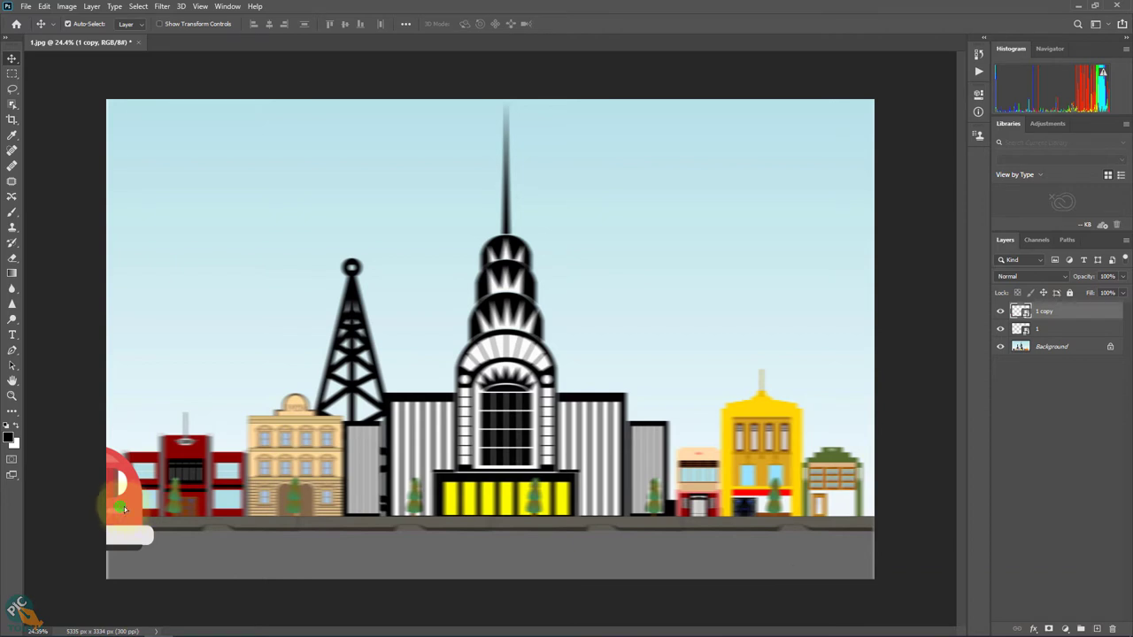
pyautogui.moveTo(123, 506); pyautogui.dragTo(186, 505)
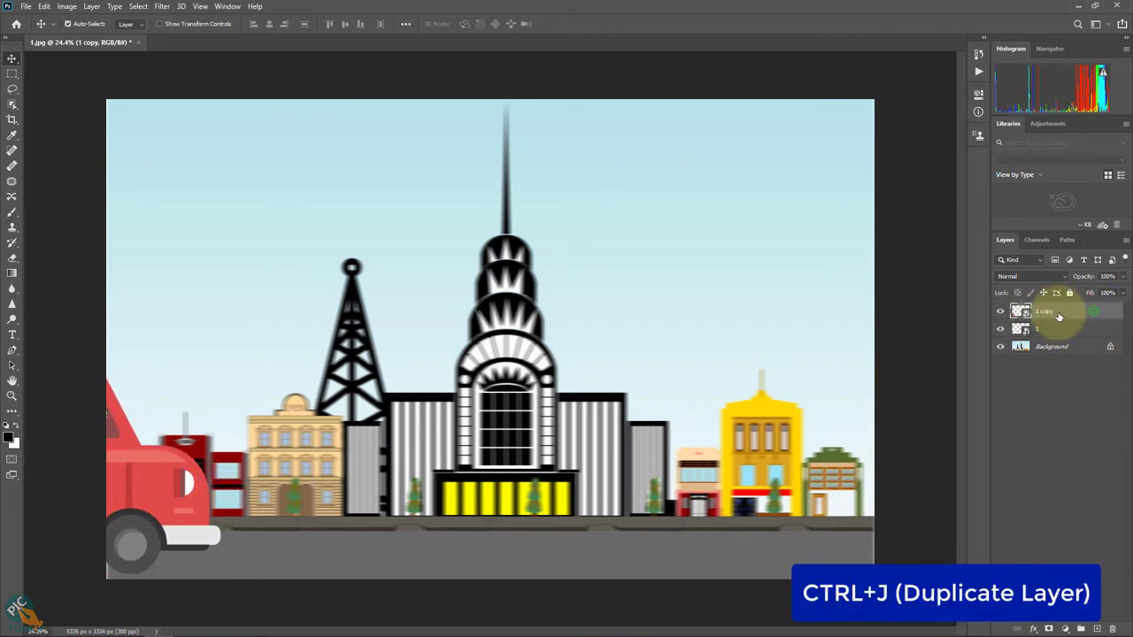
pyautogui.hotkey('ctrl', 'j')
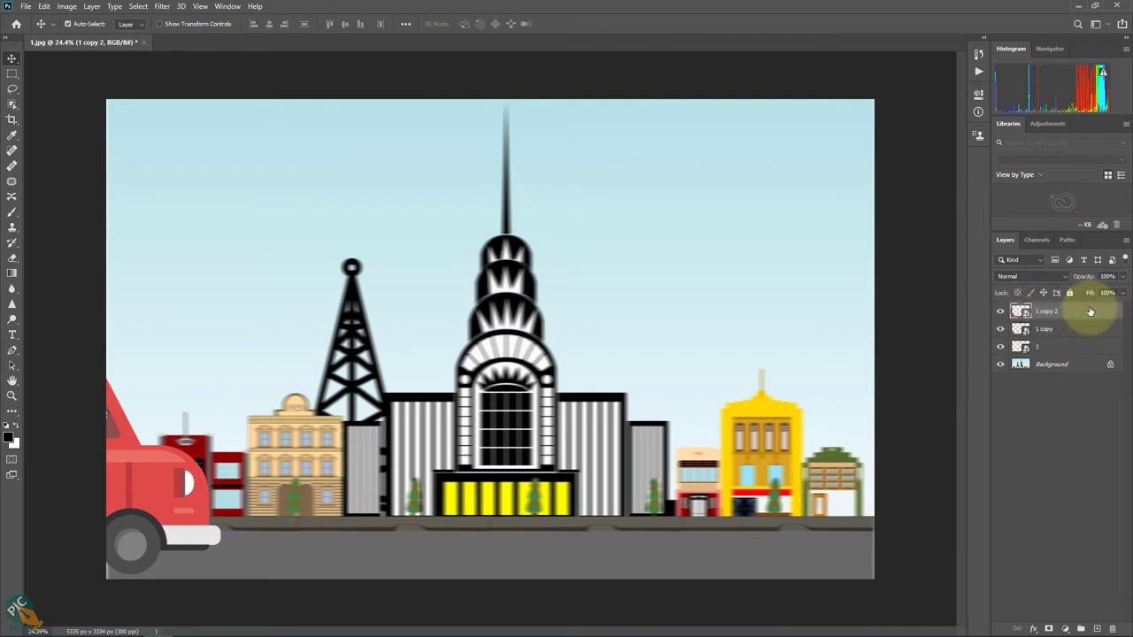
pyautogui.moveTo(138, 498); pyautogui.dragTo(225, 496)
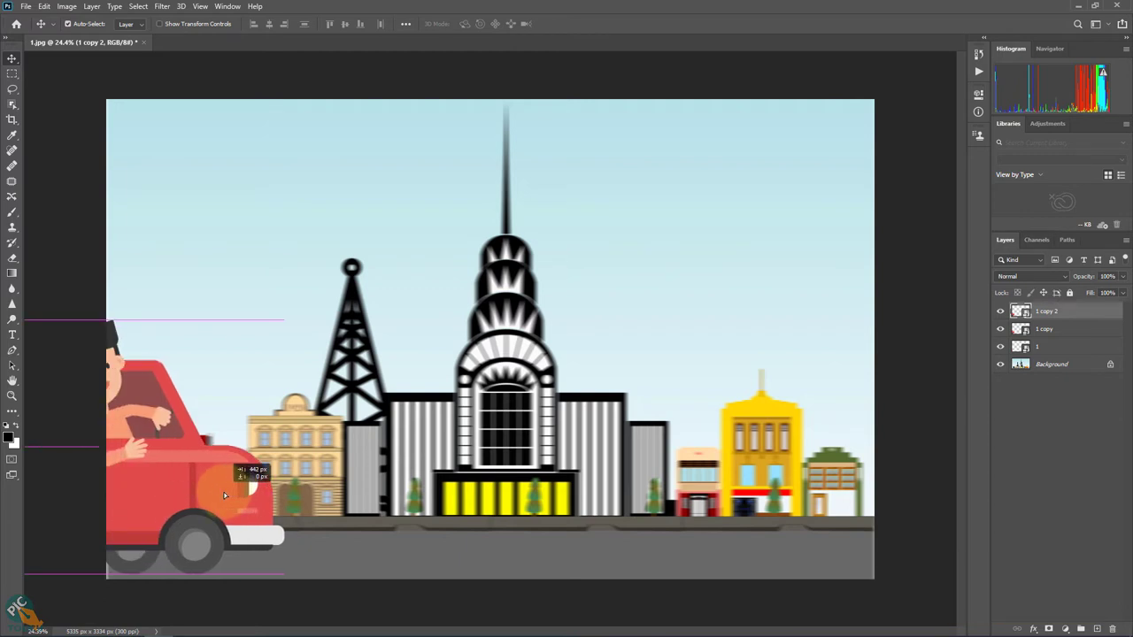
pyautogui.click(1080, 319)
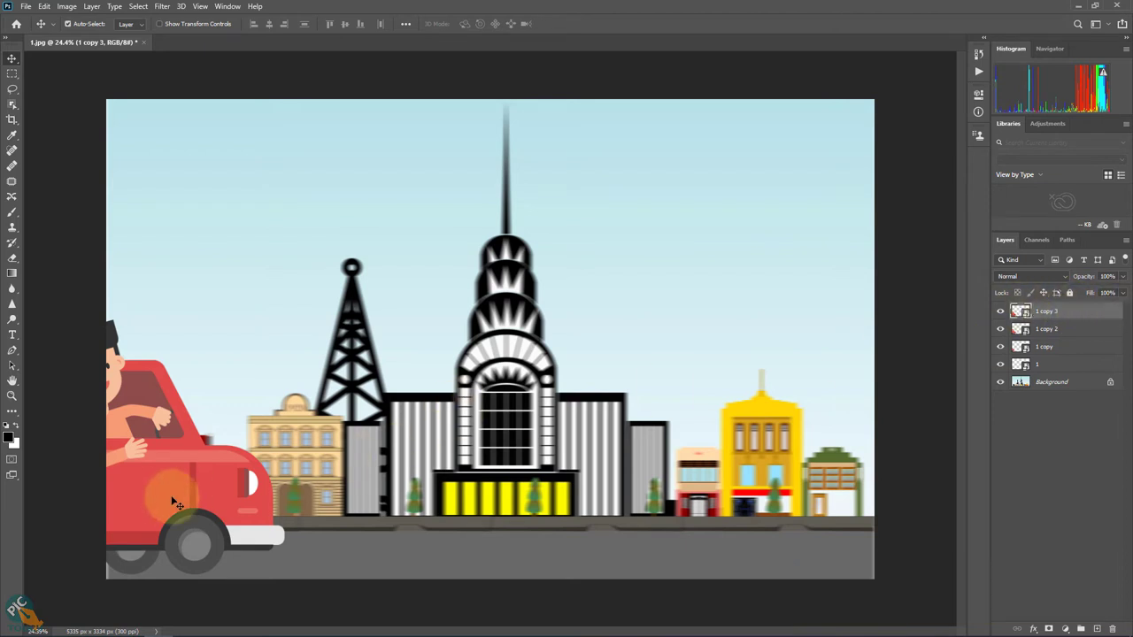
pyautogui.moveTo(190, 505)
pyautogui.mouseDown()
pyautogui.moveTo(277, 500)
pyautogui.moveTo(269, 492)
pyautogui.mouseUp()
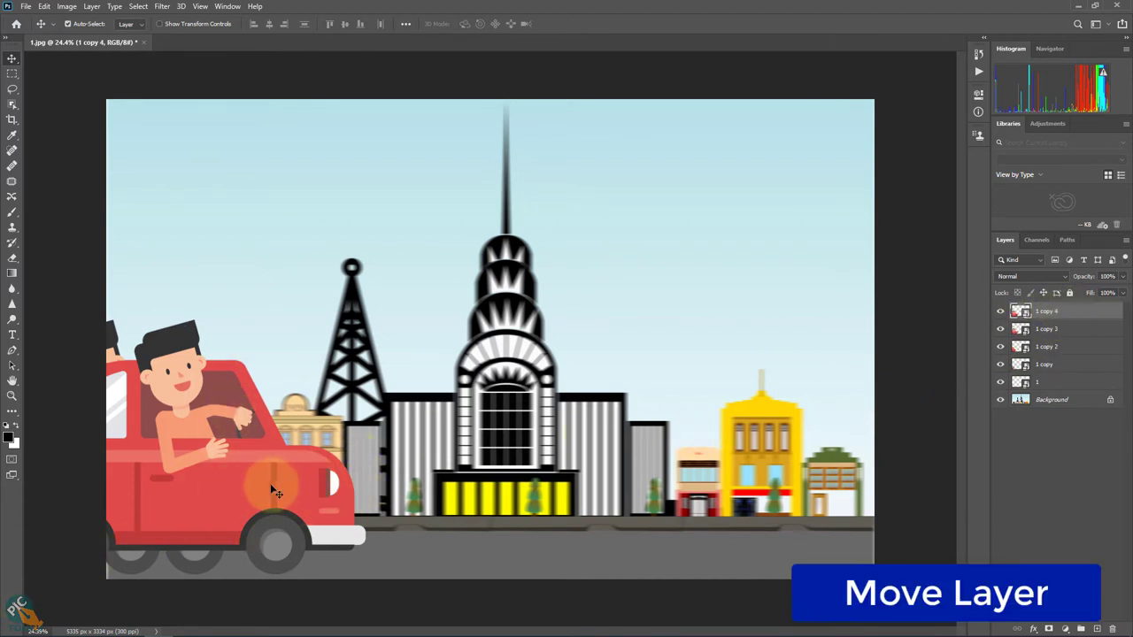
pyautogui.moveTo(273, 492); pyautogui.dragTo(361, 486)
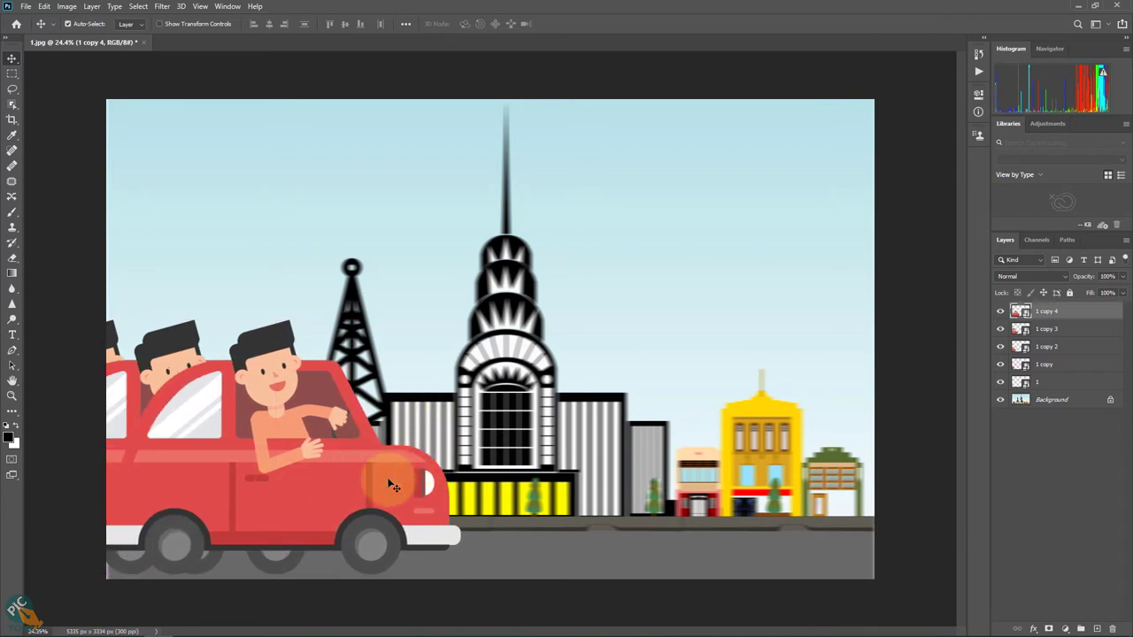
# Step: Add more car copies, moving them further right until they span the road
pyautogui.hotkey('ctrl', 'j')
pyautogui.moveTo(438, 374); pyautogui.dragTo(501, 374)
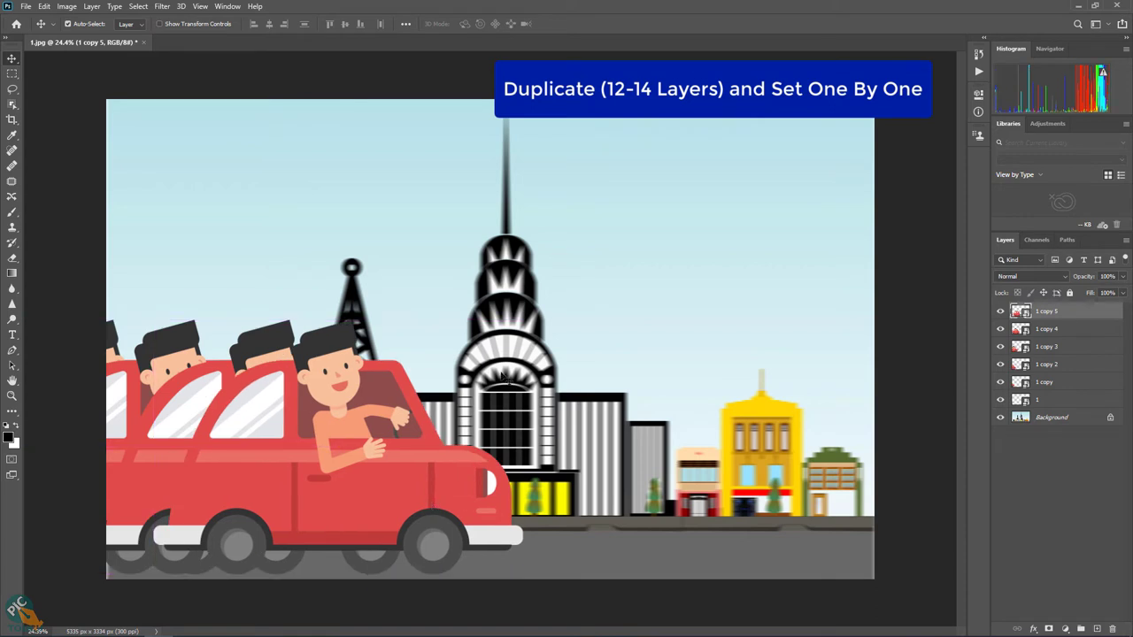
pyautogui.moveTo(401, 469)
pyautogui.mouseDown()
pyautogui.moveTo(534, 469)
pyautogui.moveTo(726, 516)
pyautogui.moveTo(826, 527)
pyautogui.moveTo(881, 496)
pyautogui.moveTo(978, 497)
pyautogui.mouseUp()
pyautogui.hotkey('ctrl', 'j')
pyautogui.scroll(1, 481, 469)
pyautogui.hotkey('ctrl', 'j')
pyautogui.hotkey('ctrl', 'j')
pyautogui.hotkey('ctrl', 'j')
pyautogui.hotkey('ctrl', 'j')
pyautogui.hotkey('ctrl', 'j')
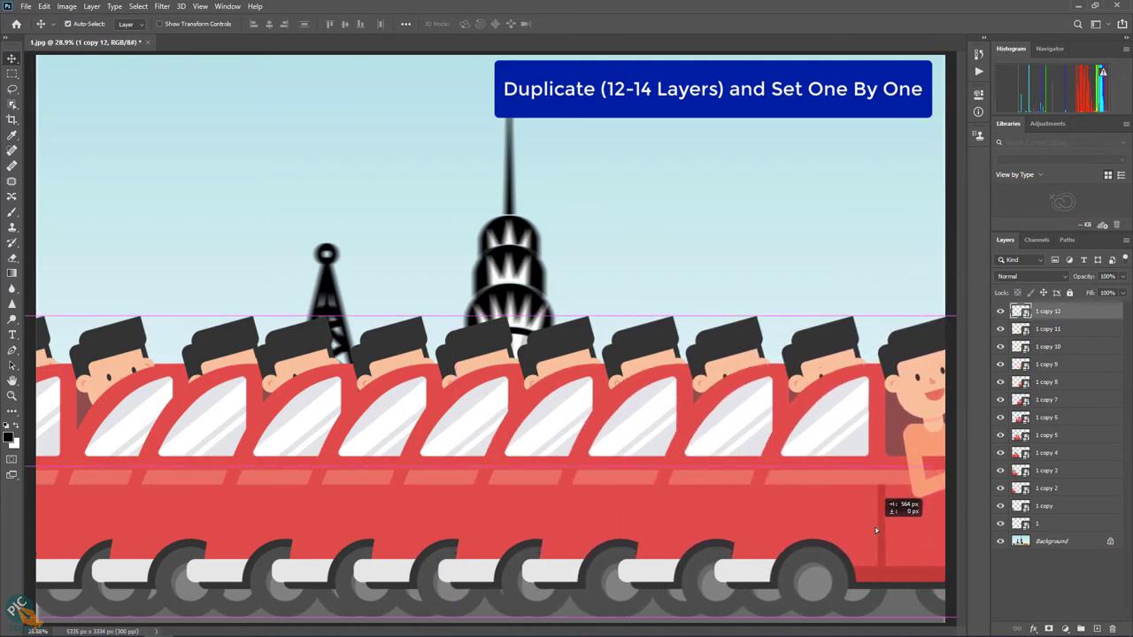
pyautogui.moveTo(808, 533); pyautogui.dragTo(921, 531)
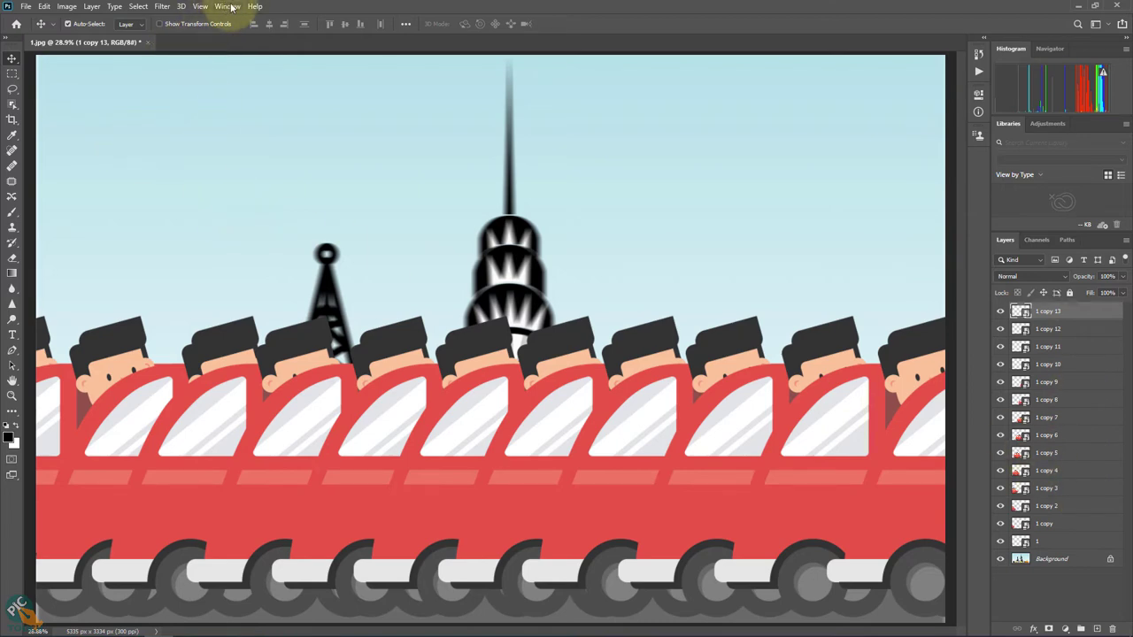
# Step: Open the Timeline panel and create a video timeline with tracks for layers 1 through 1 copy 13
pyautogui.click(231, 7)
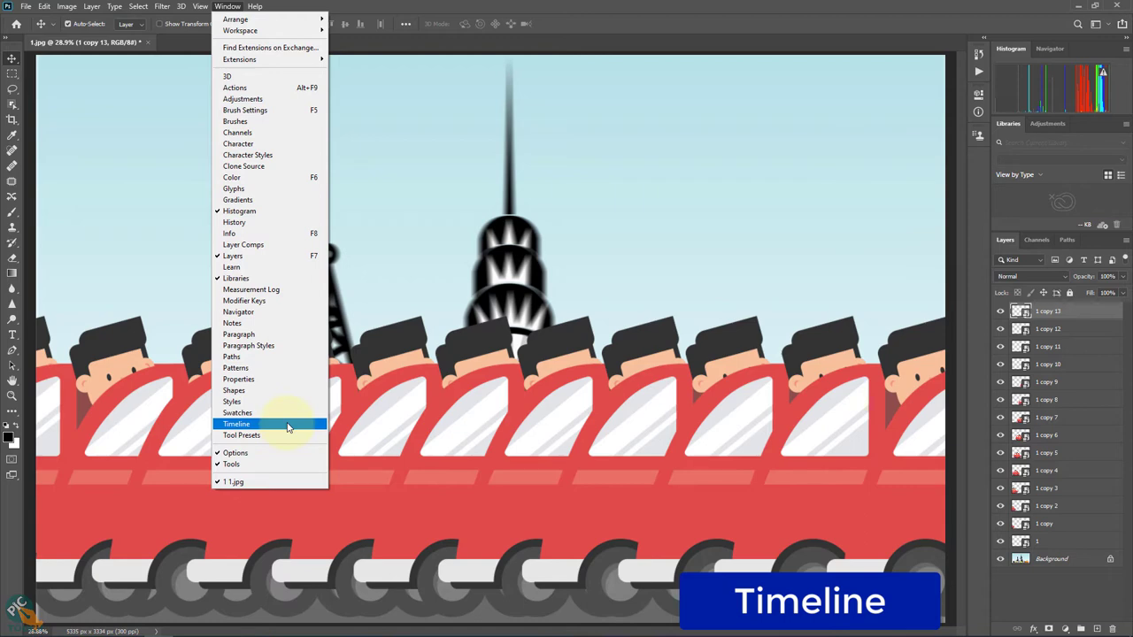
pyautogui.click(299, 428)
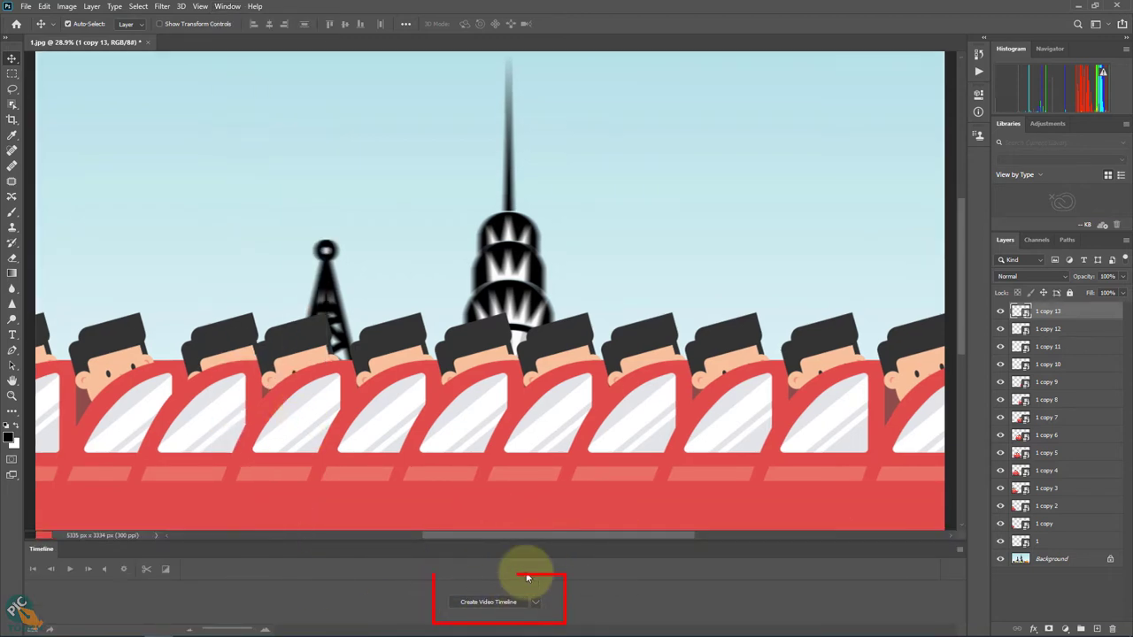
pyautogui.click(490, 603)
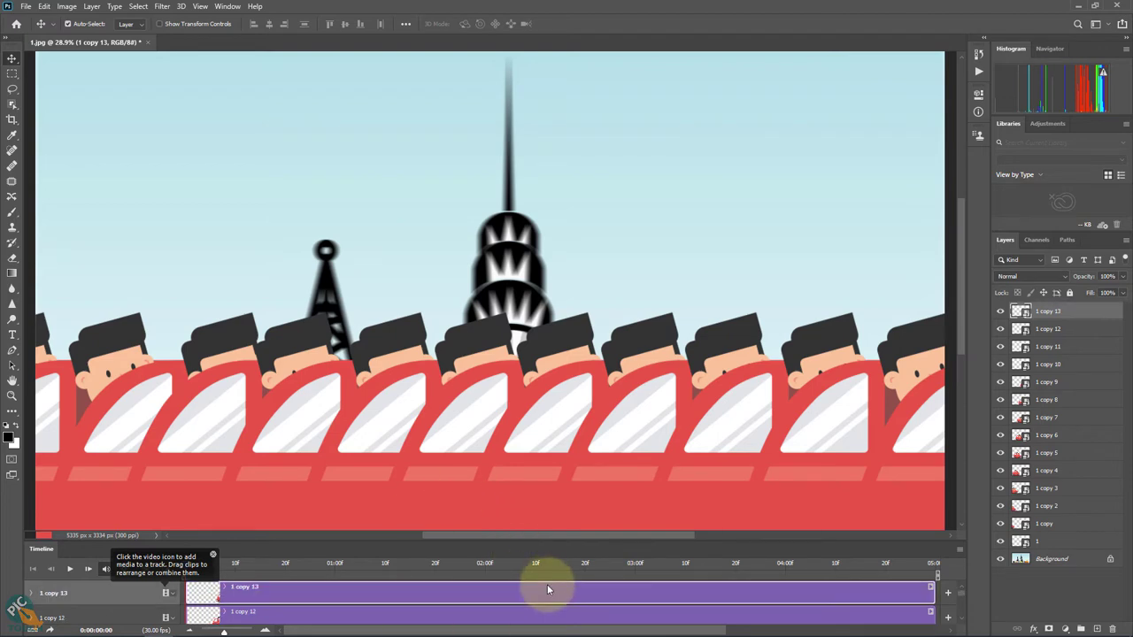
# Step: Enlarge the Timeline panel, dismiss the media tip, and zoom out so every five-second clip fits
pyautogui.scroll(-3, 620, 254)
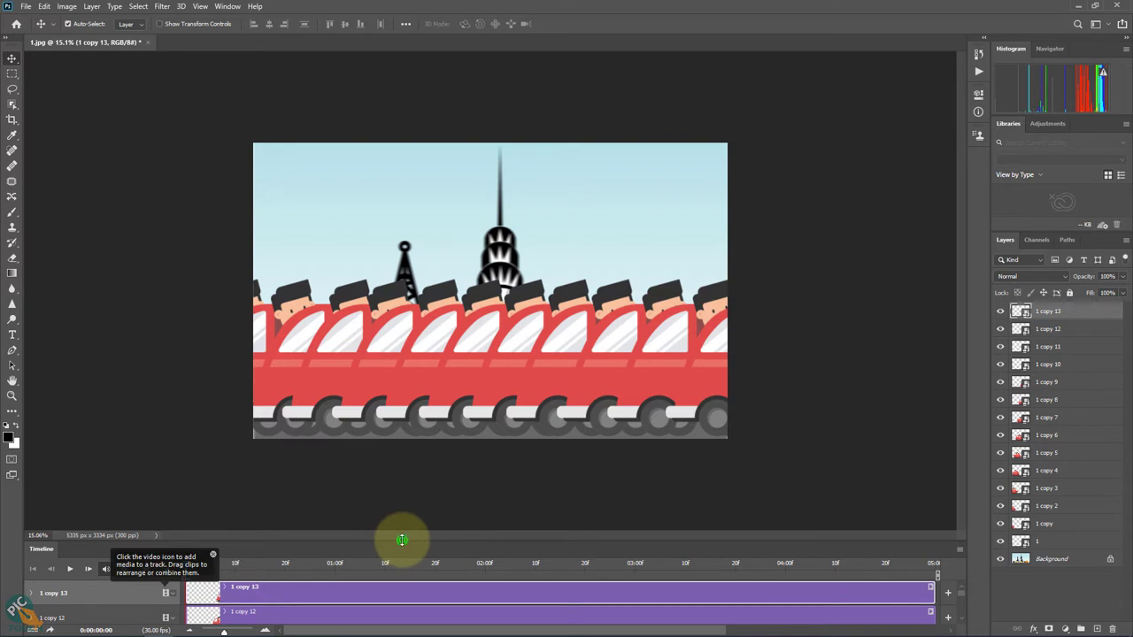
pyautogui.moveTo(401, 539)
pyautogui.mouseDown()
pyautogui.moveTo(441, 340)
pyautogui.moveTo(439, 356)
pyautogui.mouseUp()
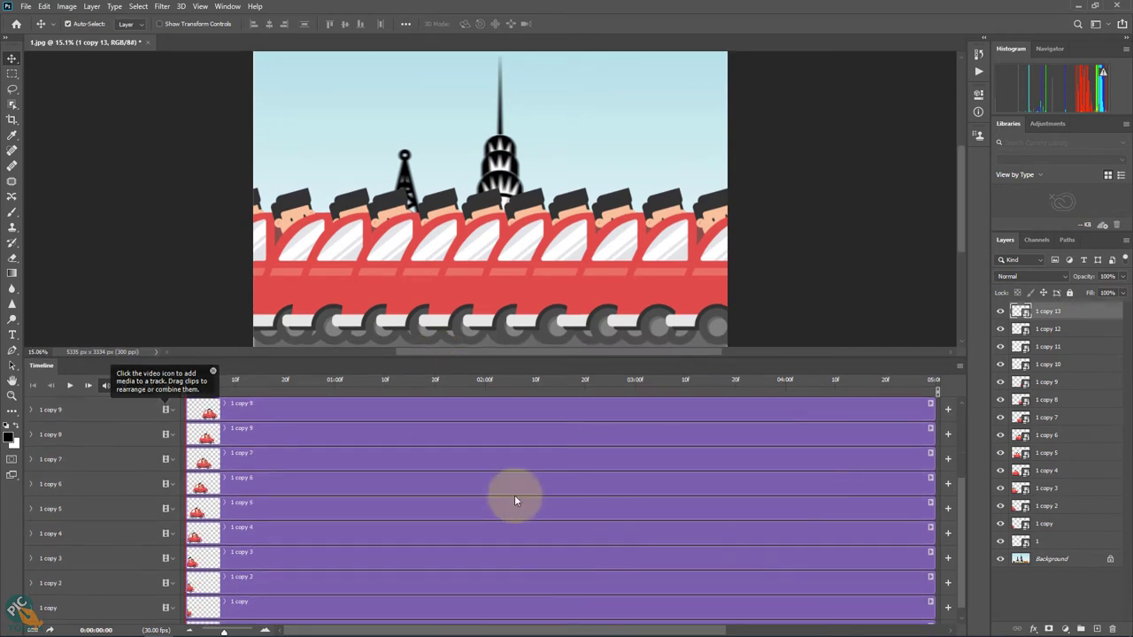
pyautogui.scroll(-1, 514, 497)
pyautogui.scroll(1, 514, 498)
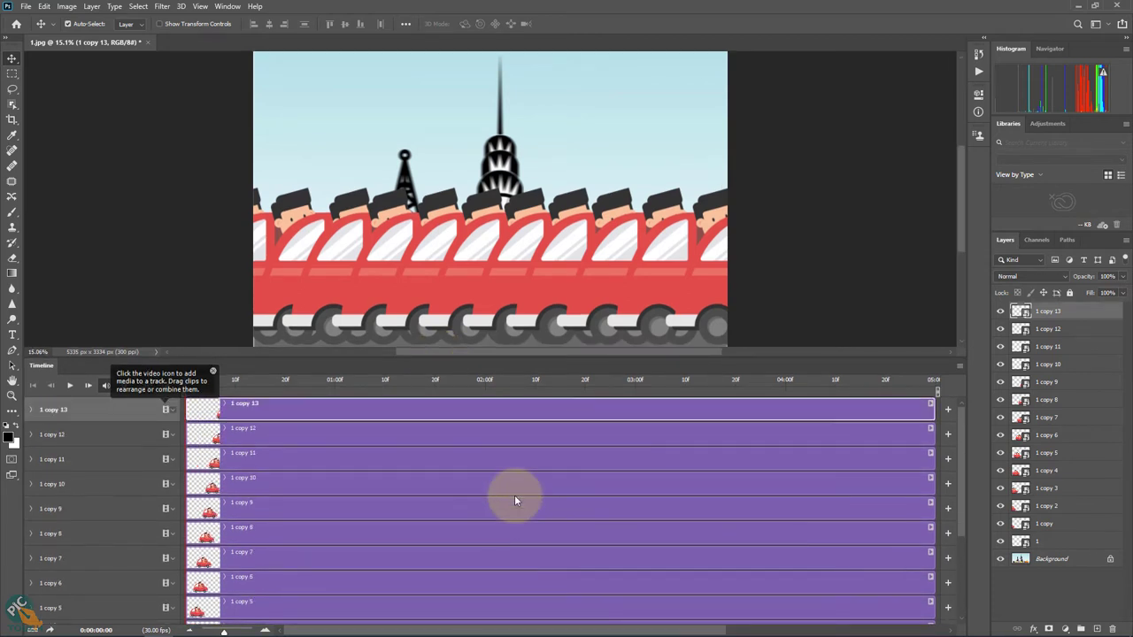
pyautogui.scroll(-3, 514, 500)
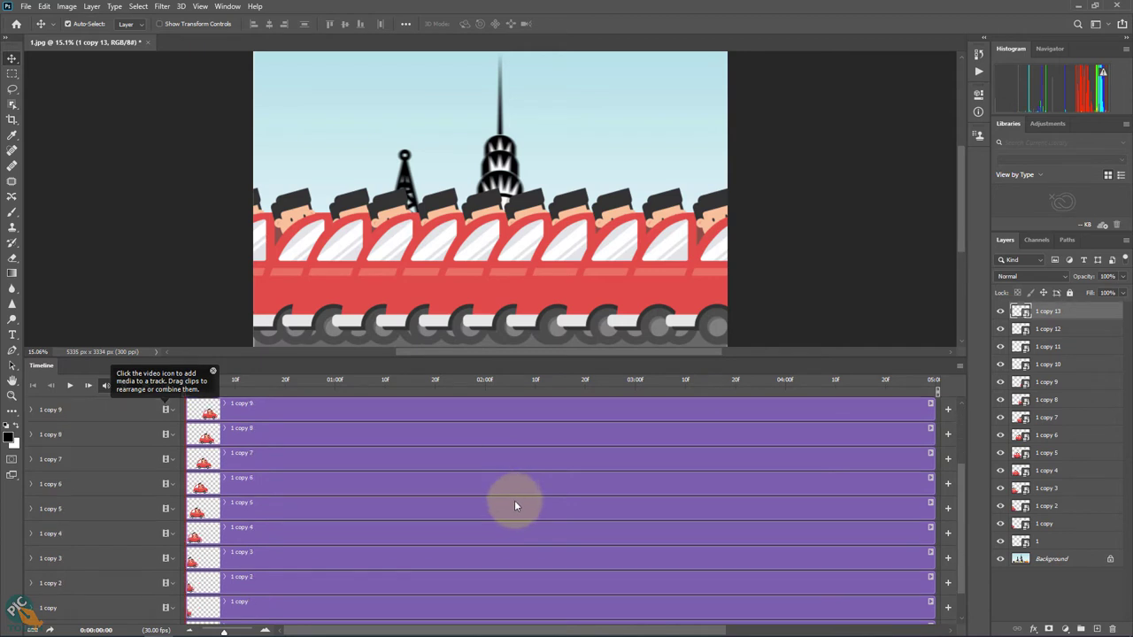
pyautogui.scroll(-2, 514, 500)
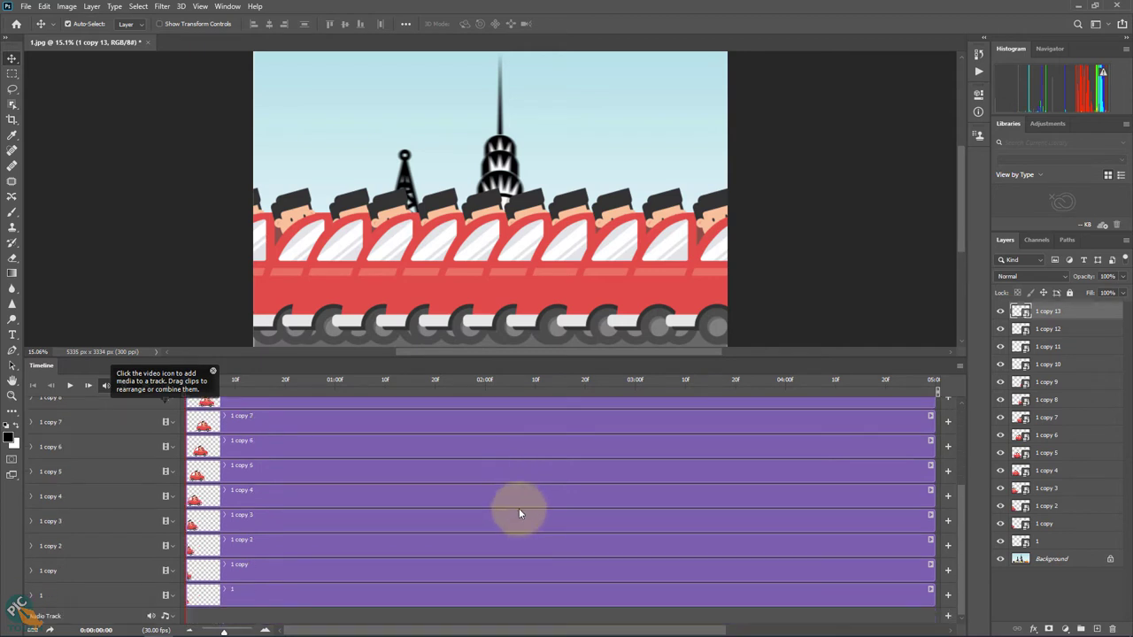
pyautogui.click(214, 370)
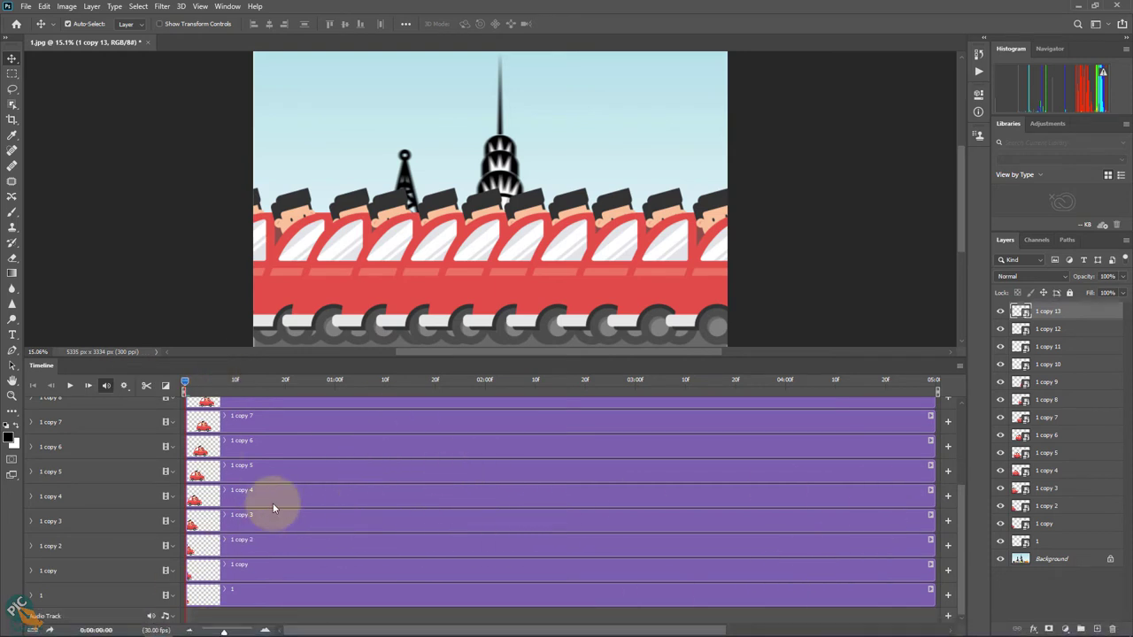
pyautogui.moveTo(223, 632); pyautogui.dragTo(219, 632)
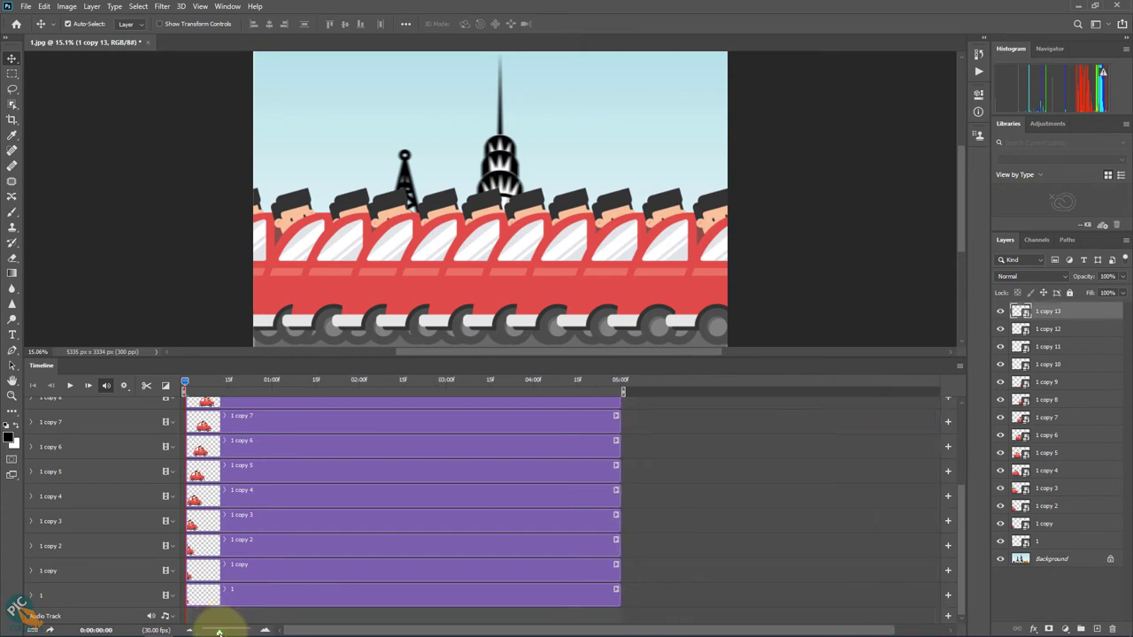
# Step: Trim layer 1's timeline clip so it ends at 00:02
pyautogui.click(530, 598)
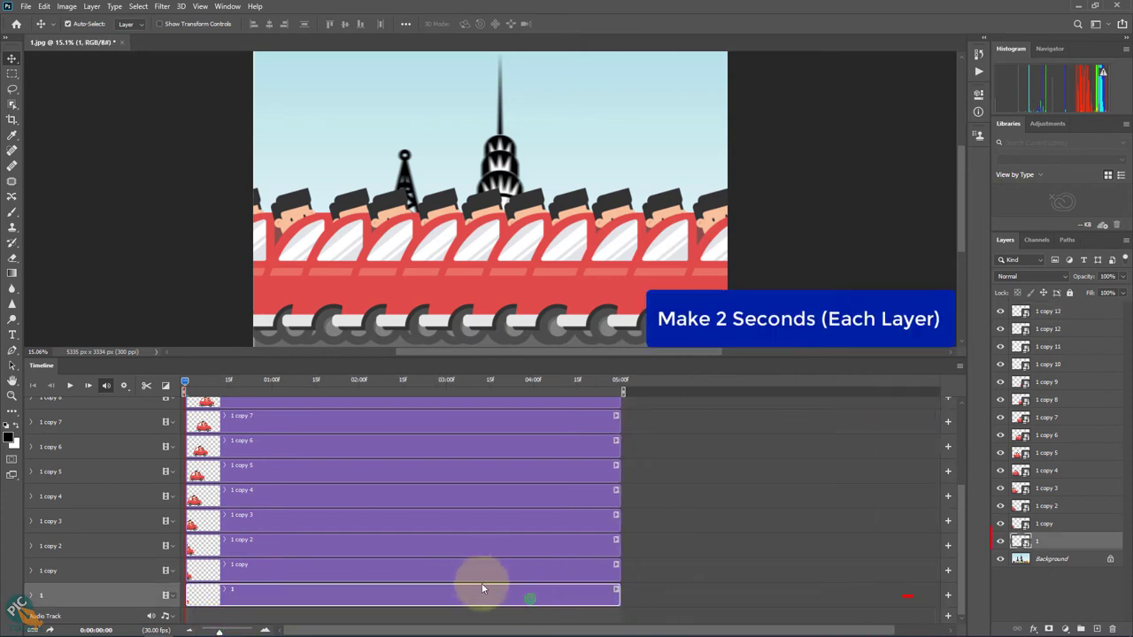
pyautogui.moveTo(617, 599); pyautogui.dragTo(206, 606)
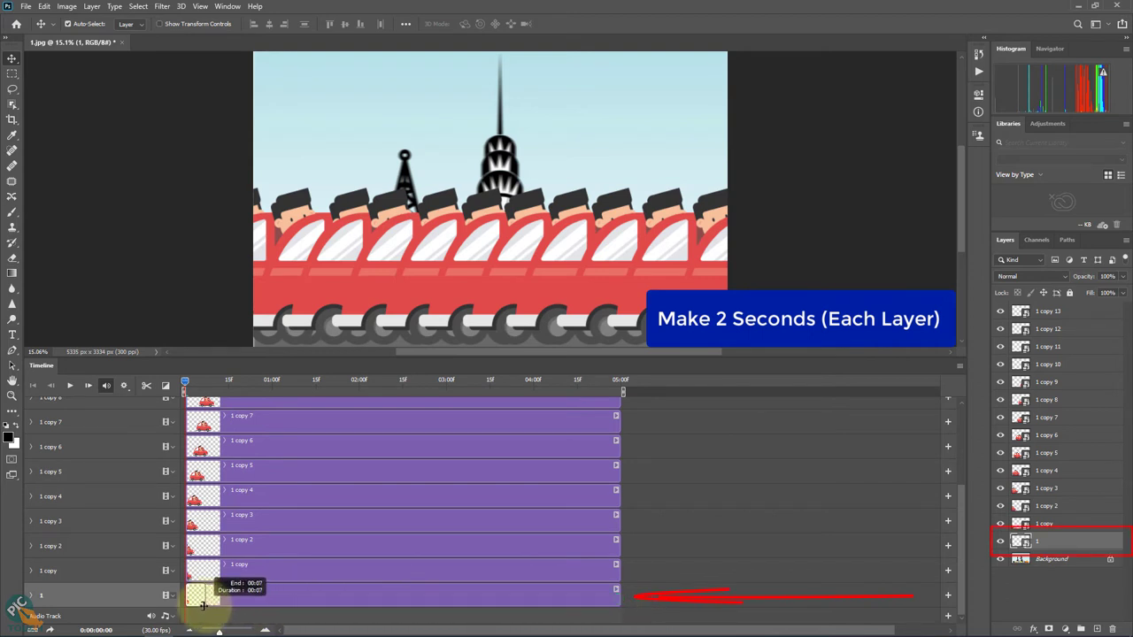
pyautogui.moveTo(203, 606)
pyautogui.mouseDown()
pyautogui.moveTo(194, 603)
pyautogui.moveTo(225, 634)
pyautogui.moveTo(206, 598)
pyautogui.mouseUp()
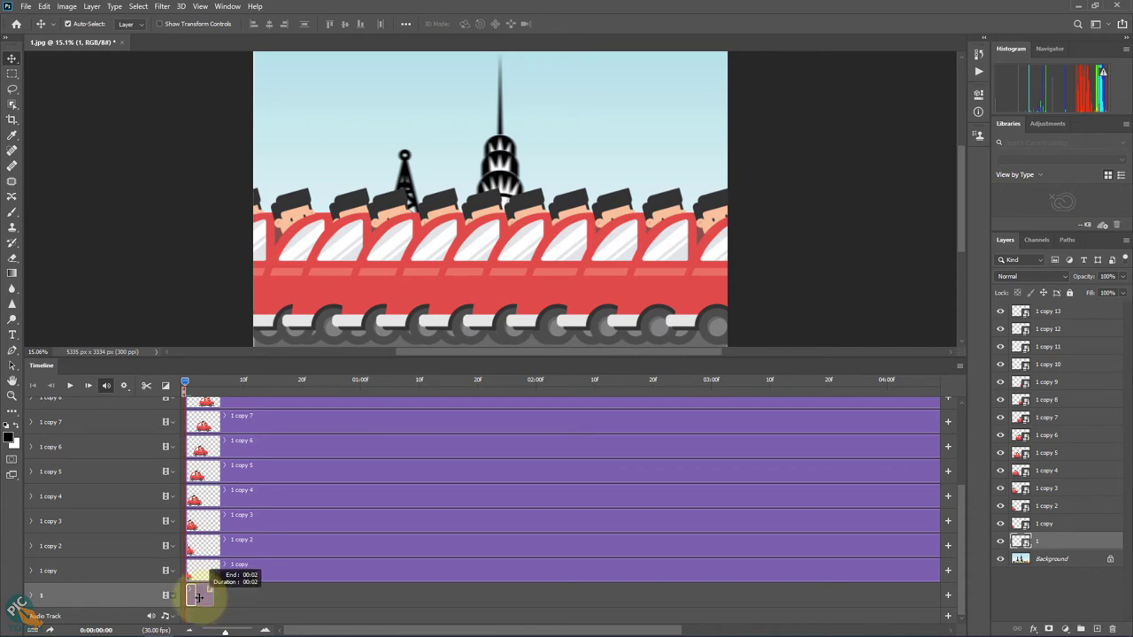
pyautogui.moveTo(198, 597); pyautogui.dragTo(197, 598)
# Step: Move the 1 copy clip into Video Group 1 after clip 1 and trim it to 00:02
pyautogui.click(340, 571)
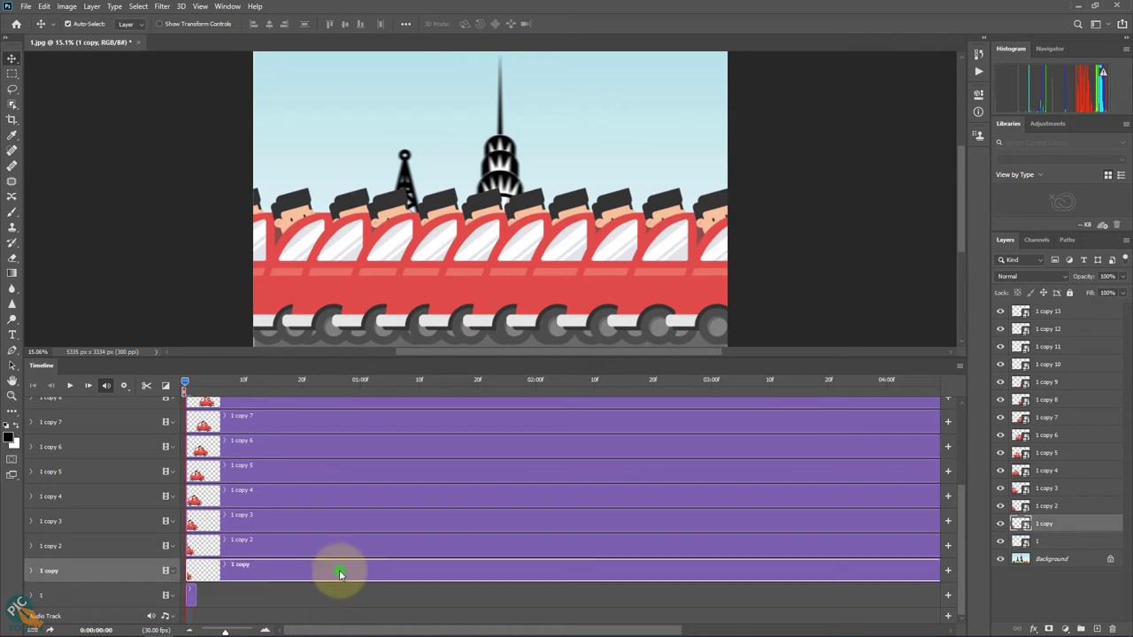
pyautogui.moveTo(357, 575)
pyautogui.mouseDown()
pyautogui.moveTo(381, 593)
pyautogui.moveTo(354, 592)
pyautogui.mouseUp()
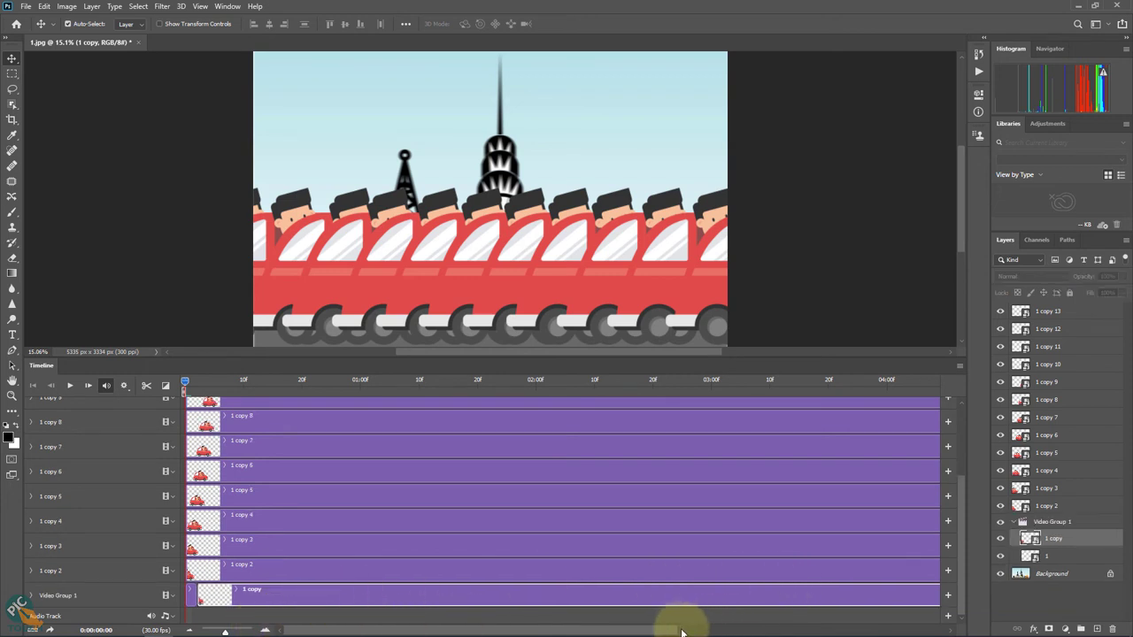
pyautogui.moveTo(678, 632)
pyautogui.mouseDown()
pyautogui.moveTo(771, 632)
pyautogui.moveTo(754, 633)
pyautogui.mouseUp()
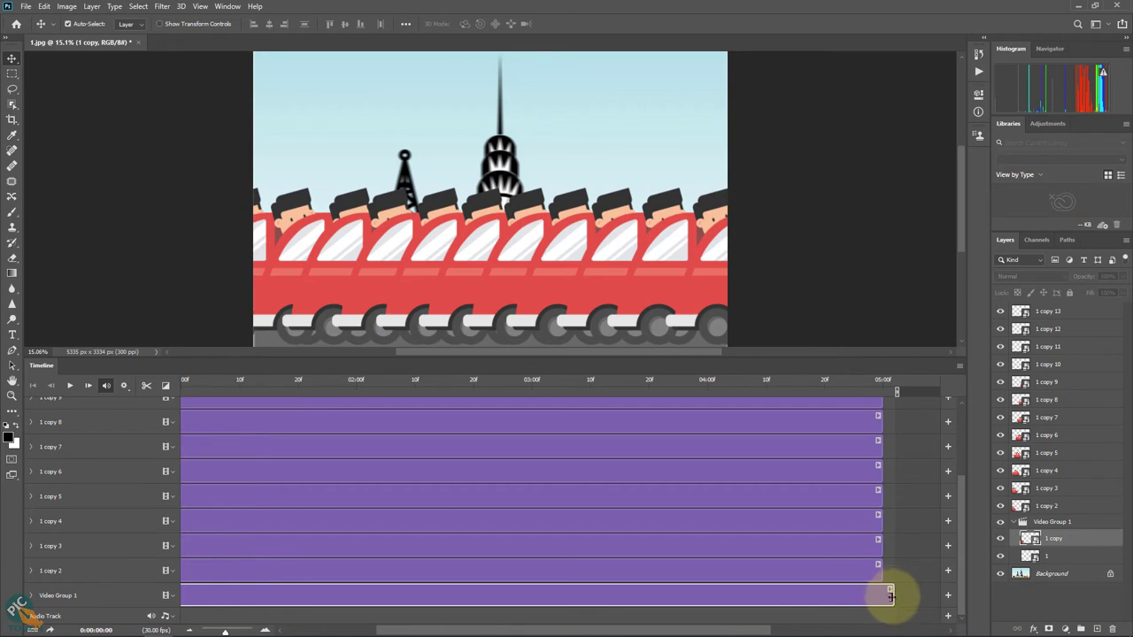
pyautogui.moveTo(890, 596); pyautogui.dragTo(354, 598)
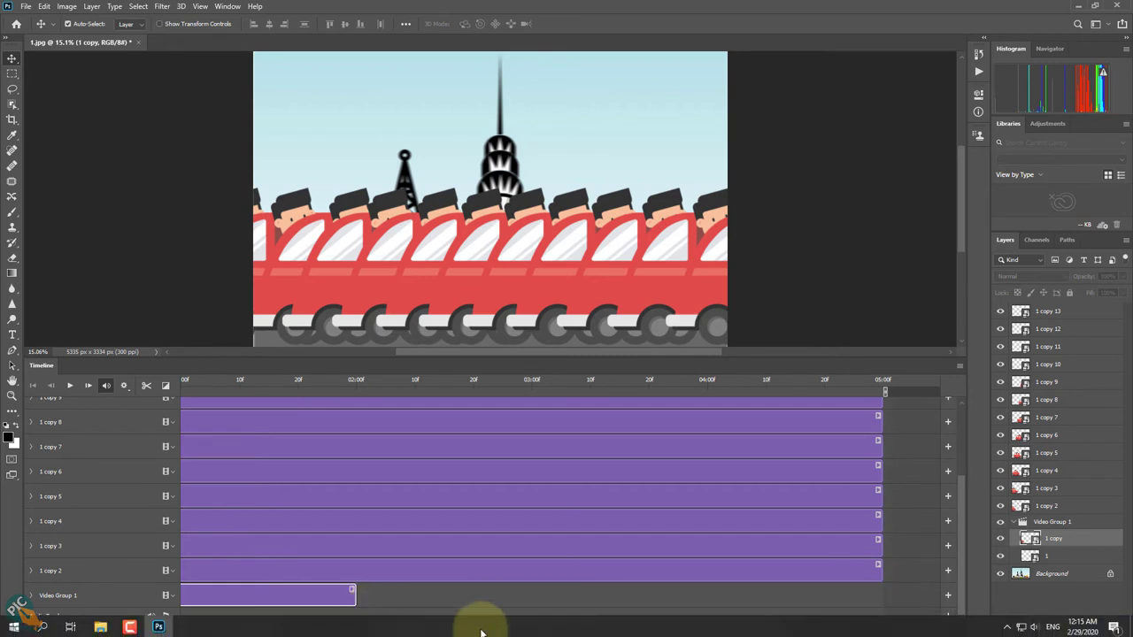
pyautogui.click(491, 596)
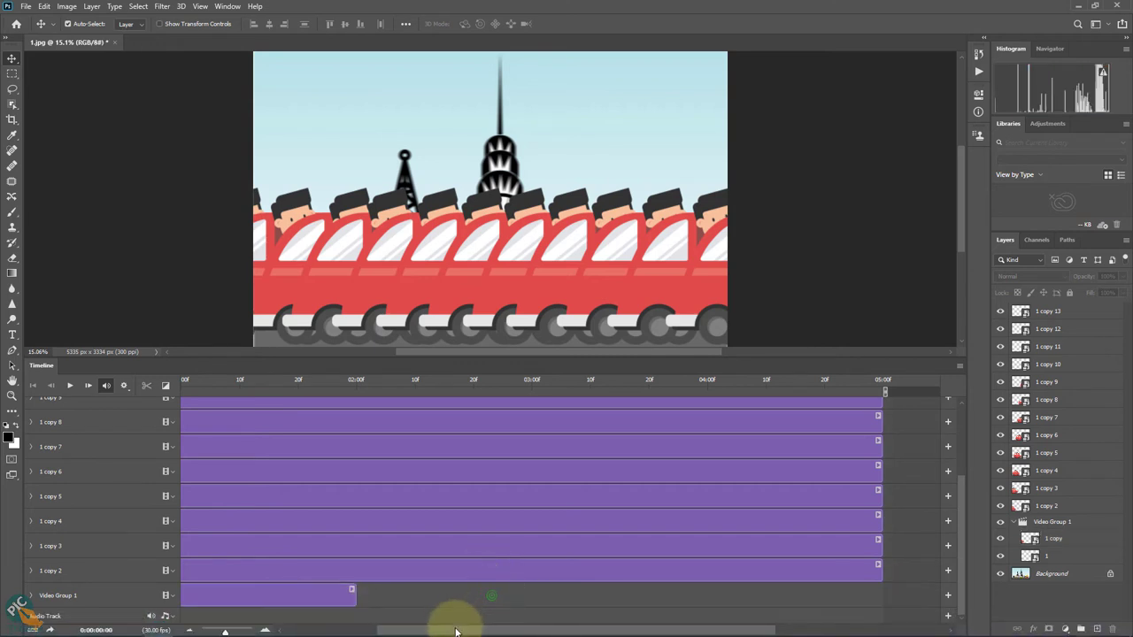
pyautogui.scroll(1, 434, 620)
pyautogui.scroll(1, 371, 615)
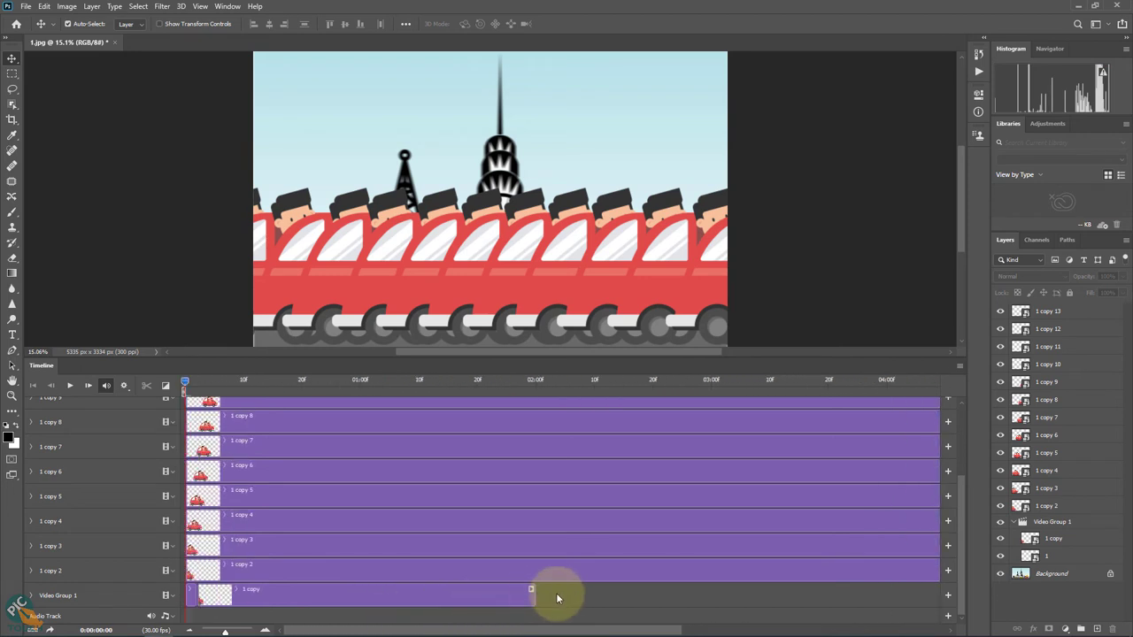
pyautogui.moveTo(532, 598); pyautogui.dragTo(212, 602)
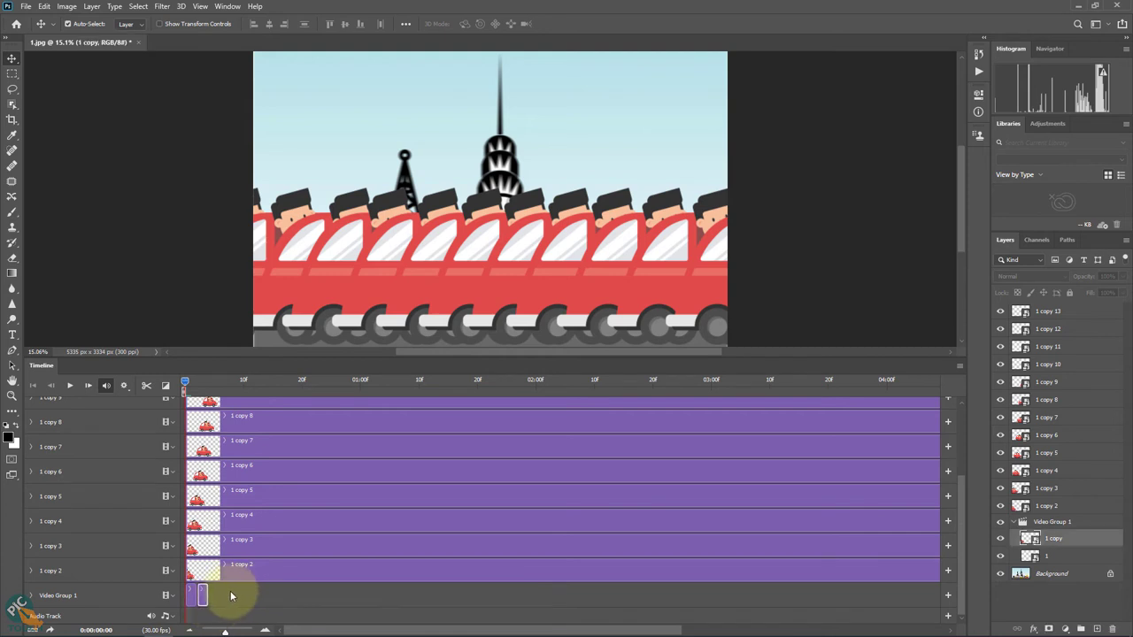
# Step: Move the 1 copy 2 clip into Video Group 1 after 1 copy and trim it to two frames
pyautogui.click(362, 573)
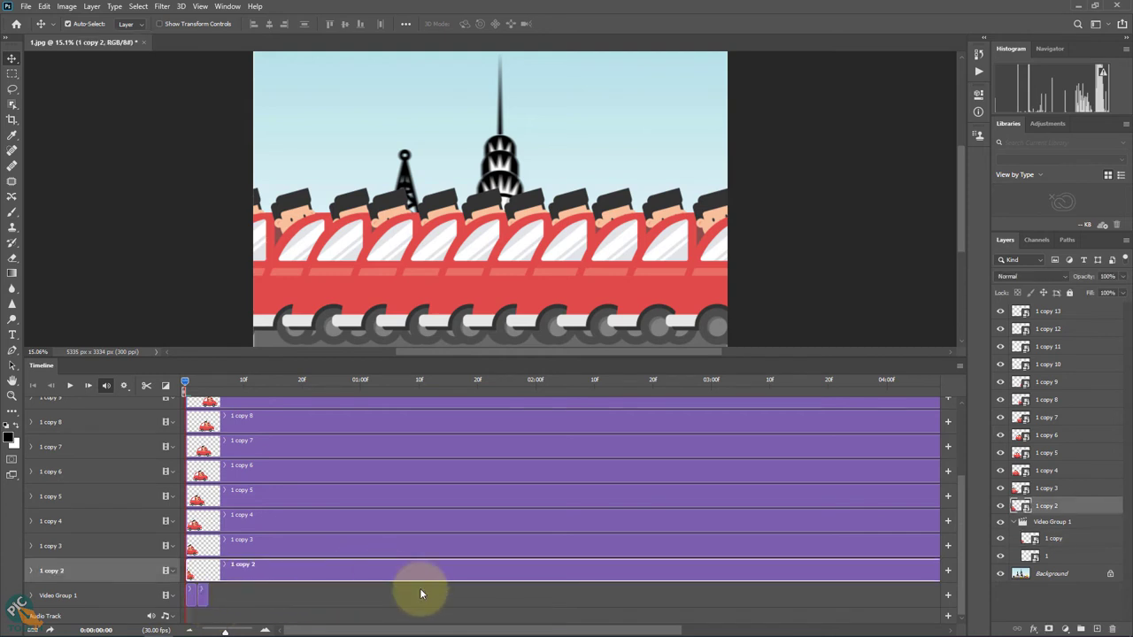
pyautogui.scroll(1, 451, 568)
pyautogui.scroll(1, 462, 566)
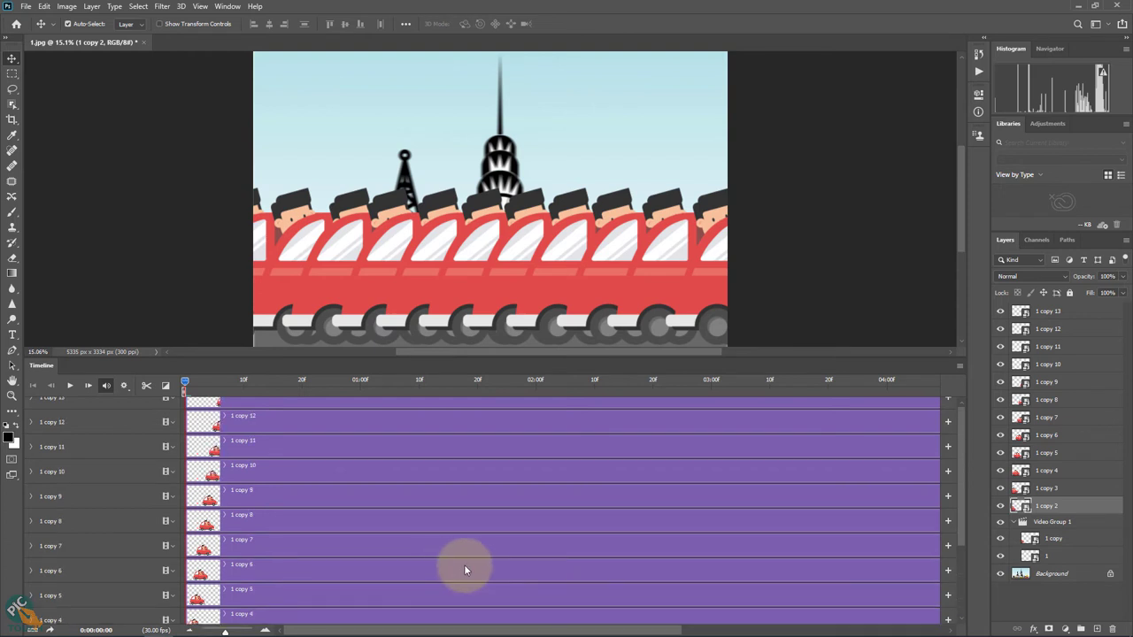
pyautogui.scroll(3, 463, 565)
pyautogui.scroll(-3, 464, 565)
pyautogui.scroll(-2, 464, 564)
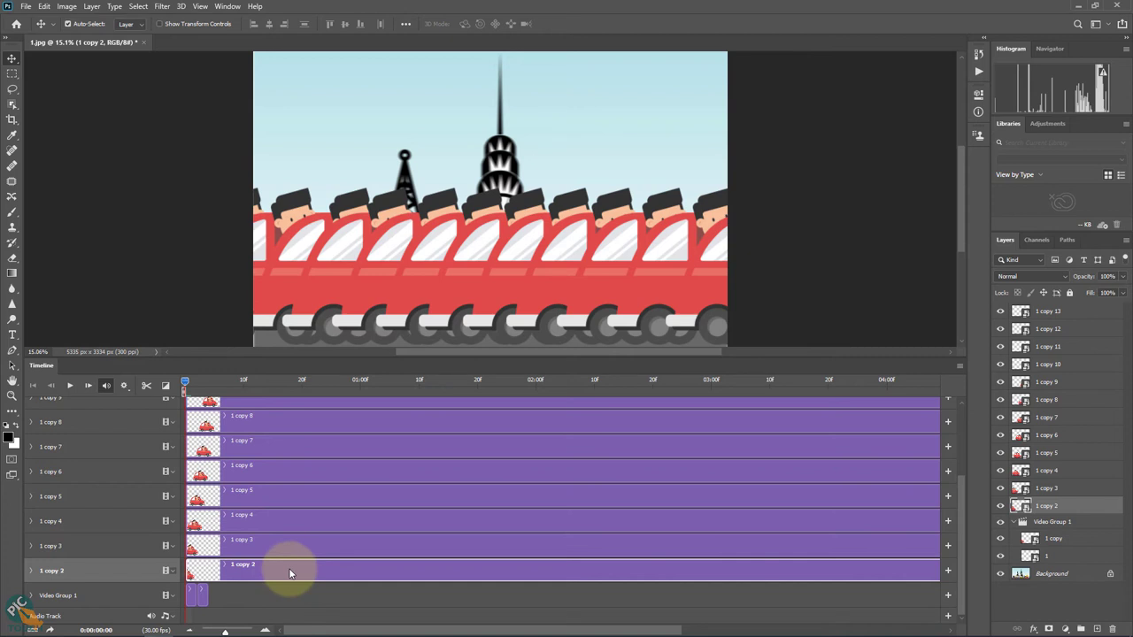
pyautogui.moveTo(292, 571); pyautogui.dragTo(321, 594)
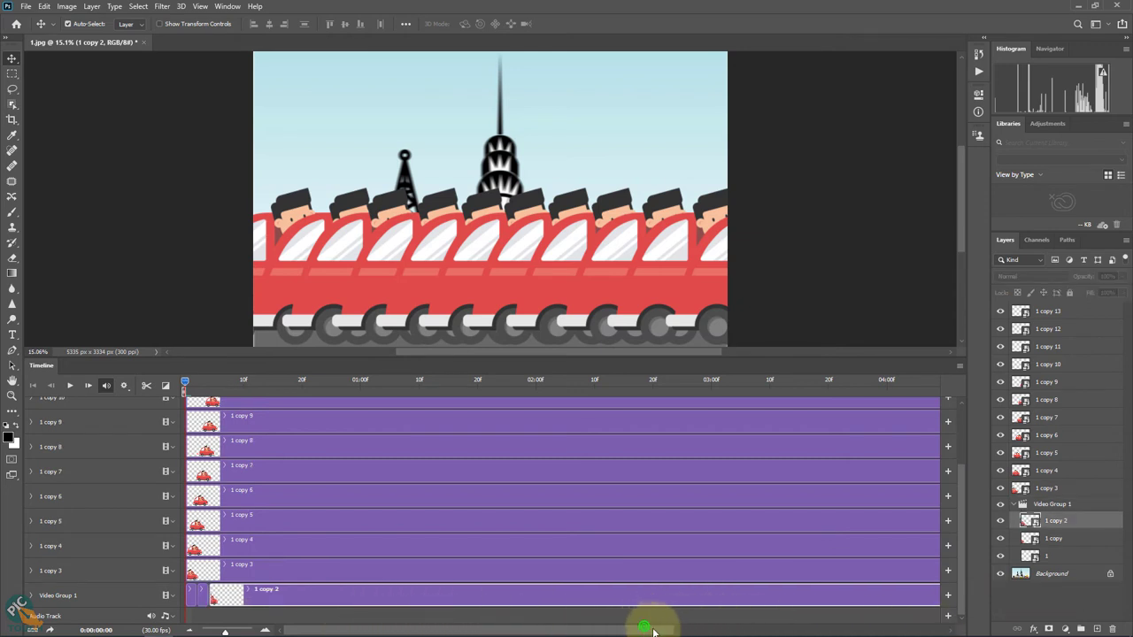
pyautogui.moveTo(652, 631); pyautogui.dragTo(744, 631)
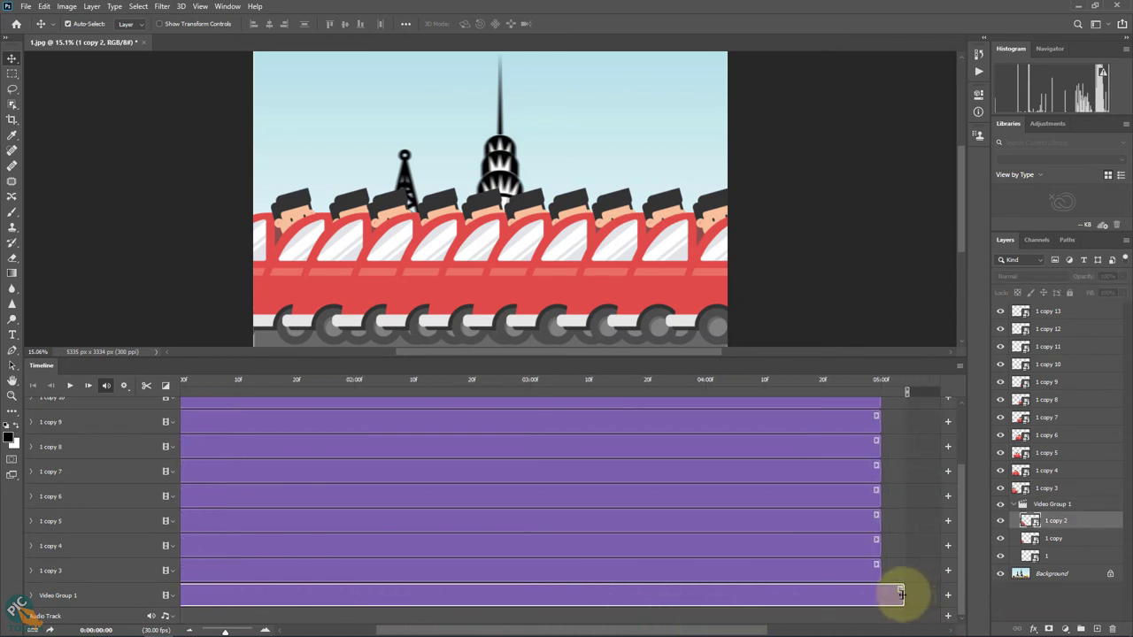
pyautogui.moveTo(901, 593); pyautogui.dragTo(277, 595)
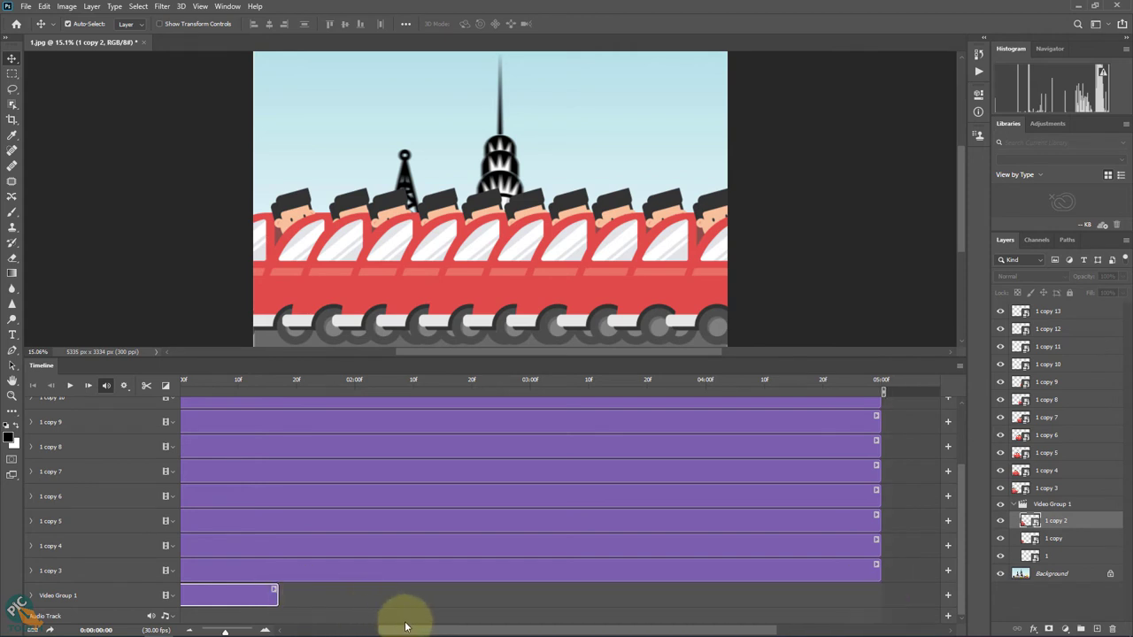
pyautogui.moveTo(403, 629); pyautogui.dragTo(292, 629)
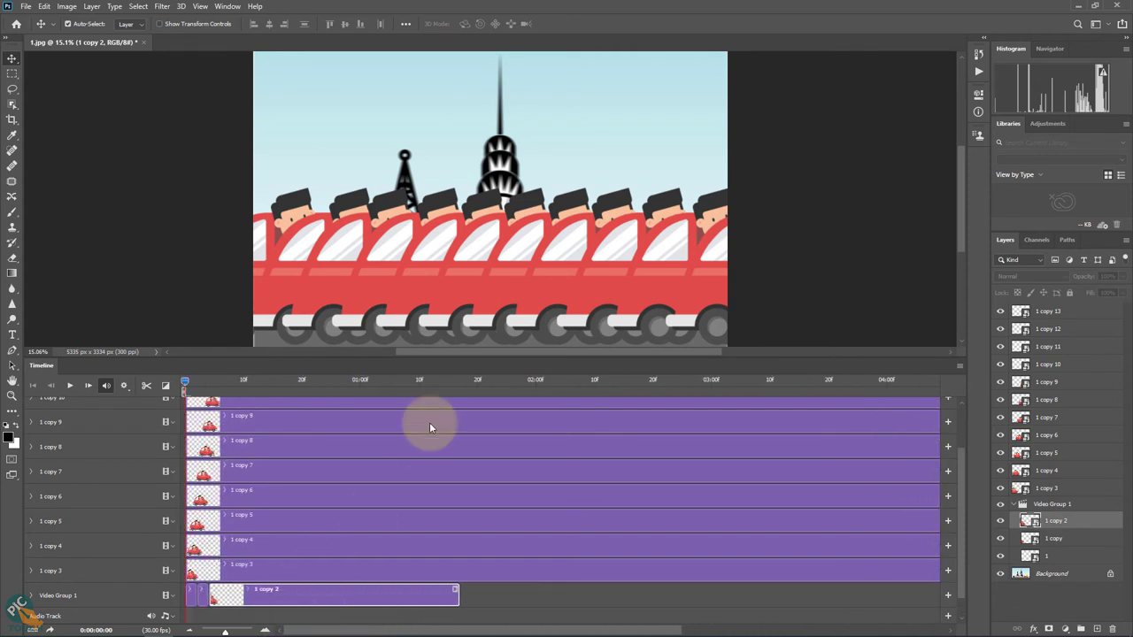
pyautogui.scroll(3, 429, 425)
pyautogui.scroll(-3, 432, 423)
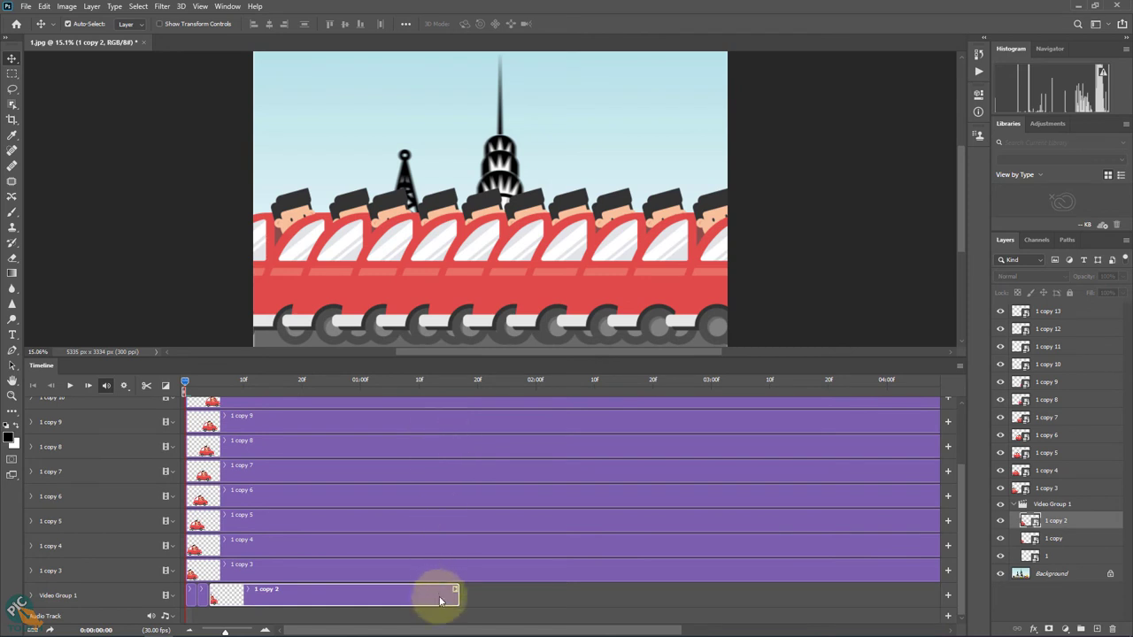
pyautogui.moveTo(457, 598); pyautogui.dragTo(220, 597)
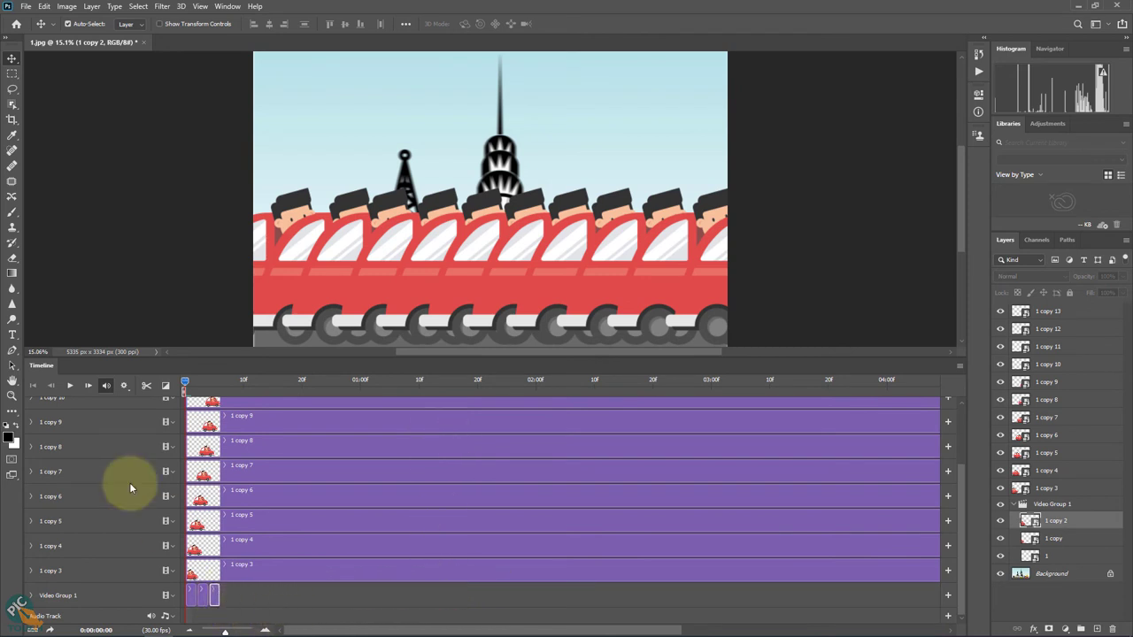
pyautogui.click(69, 386)
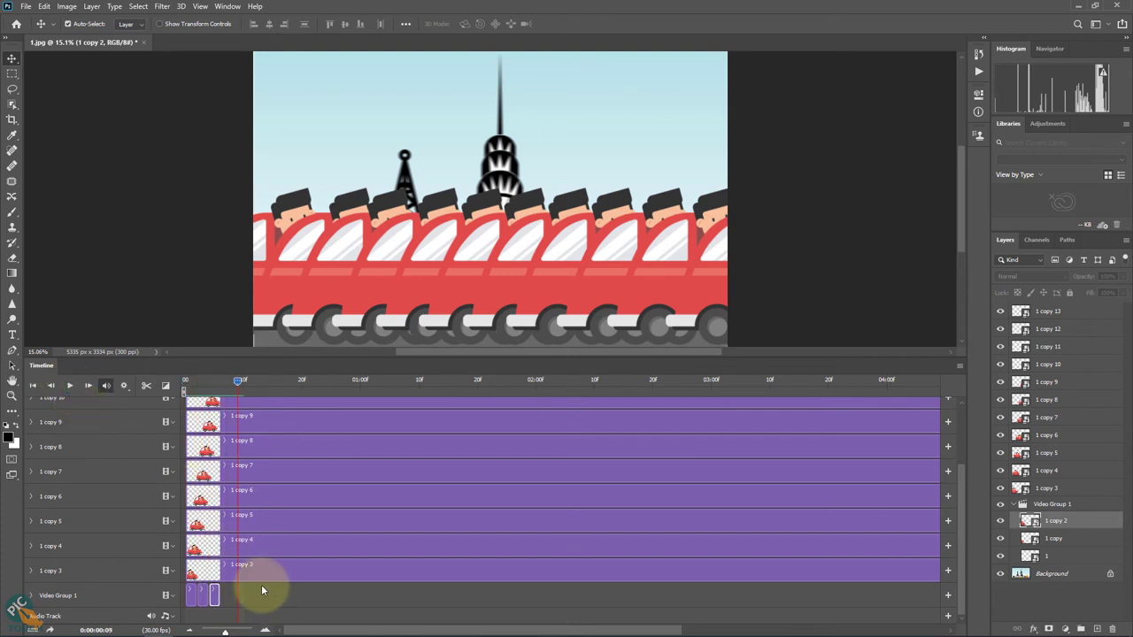
# Step: Add the 1 copy 3 clip to Video Group 1, trimmed to 00:02 and ending at 00:08
pyautogui.click(334, 572)
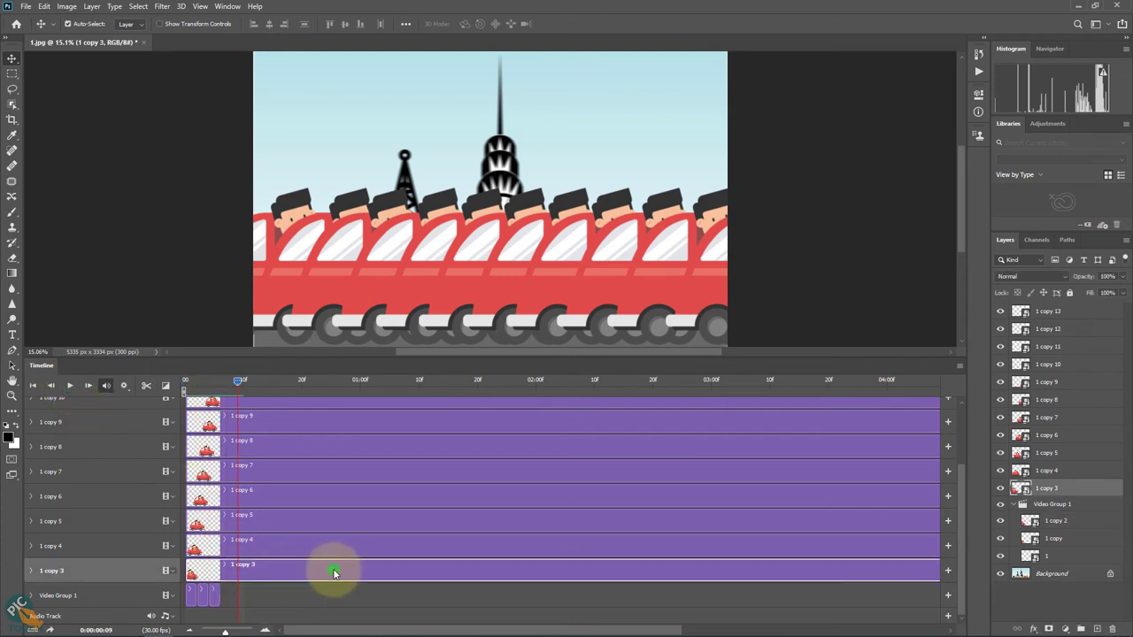
pyautogui.moveTo(333, 572)
pyautogui.mouseDown()
pyautogui.moveTo(456, 588)
pyautogui.moveTo(372, 593)
pyautogui.mouseUp()
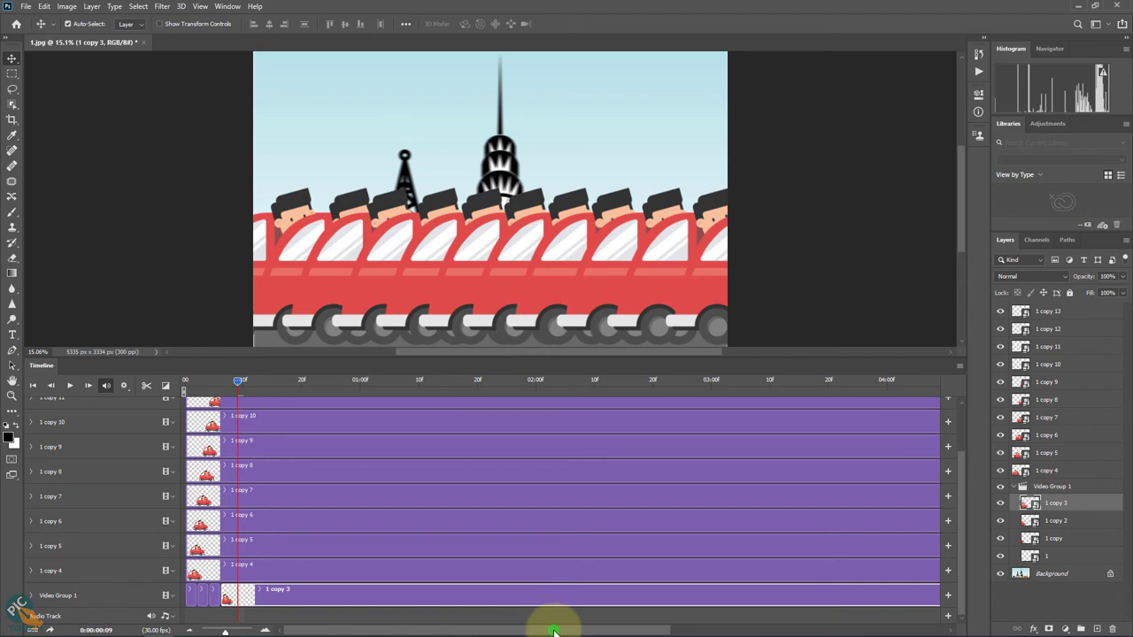
pyautogui.moveTo(553, 631); pyautogui.dragTo(646, 630)
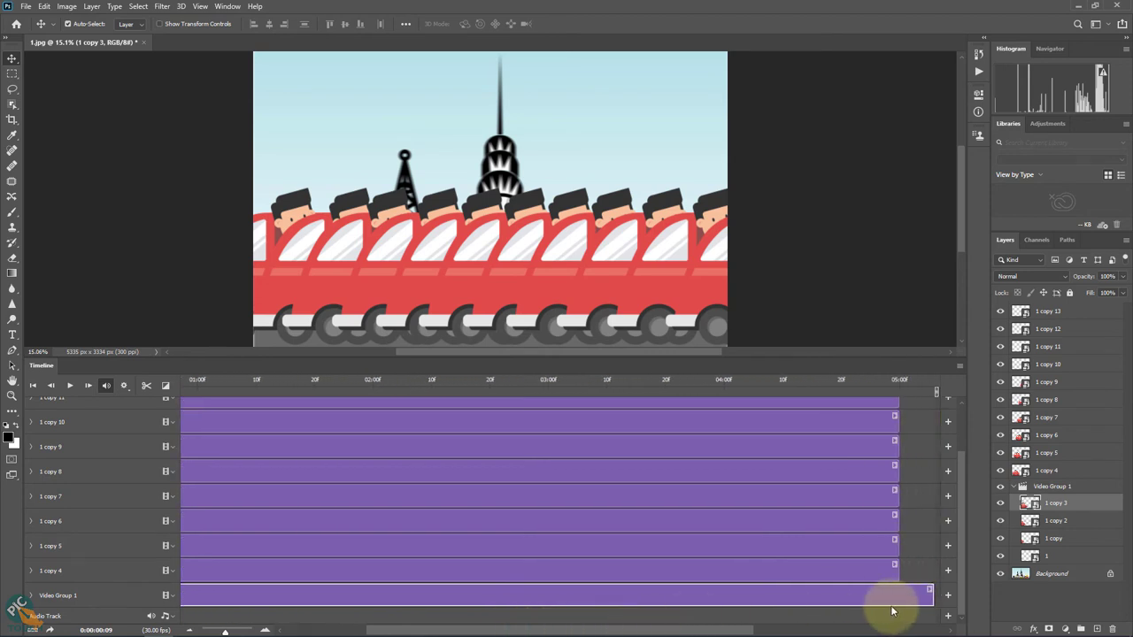
pyautogui.moveTo(932, 597); pyautogui.dragTo(236, 596)
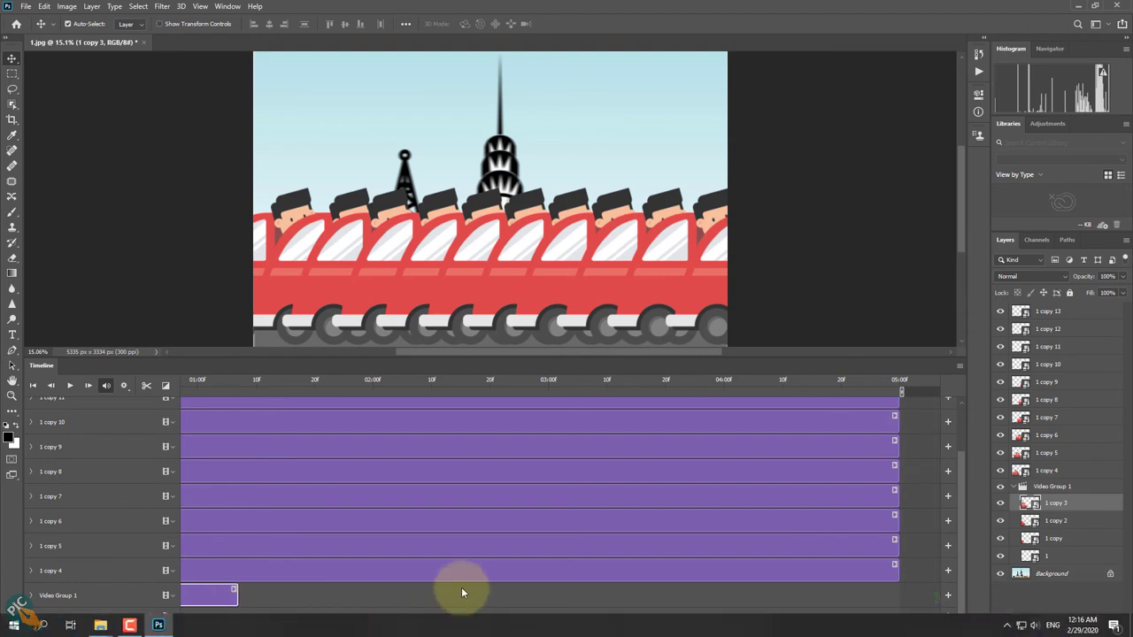
pyautogui.click(462, 591)
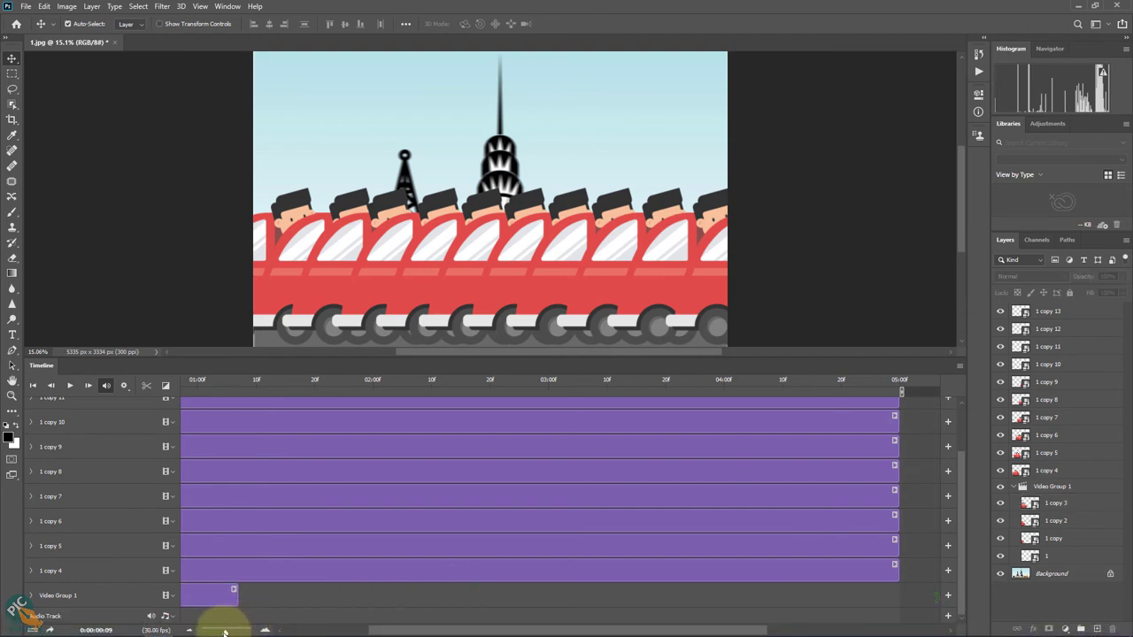
pyautogui.moveTo(377, 630); pyautogui.dragTo(221, 631)
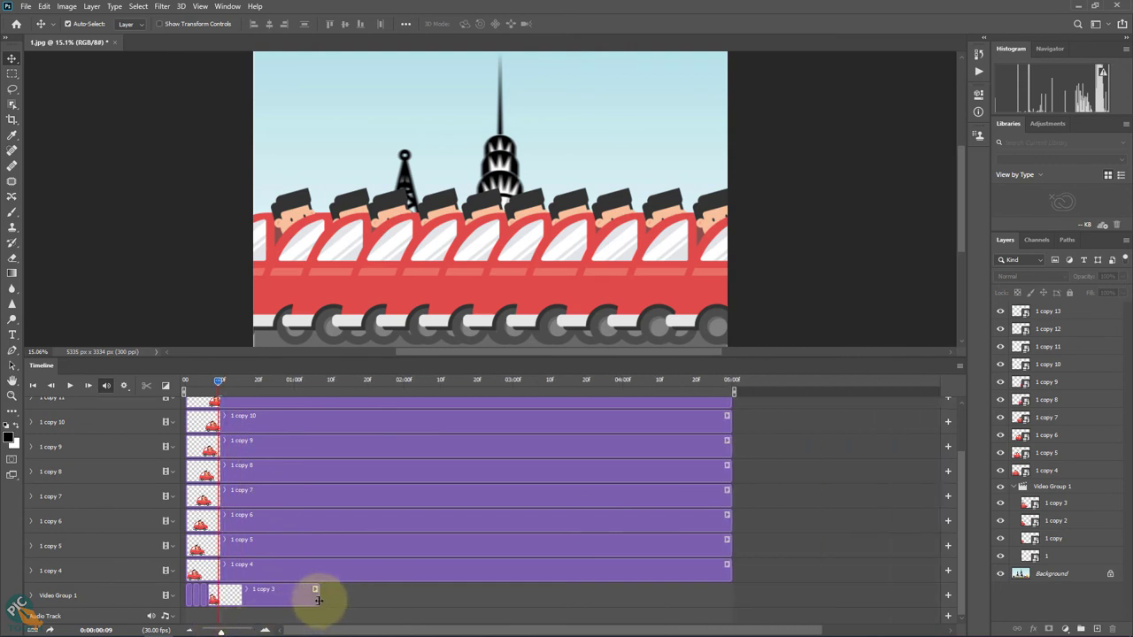
pyautogui.moveTo(318, 600); pyautogui.dragTo(215, 600)
pyautogui.moveTo(217, 382); pyautogui.dragTo(224, 383)
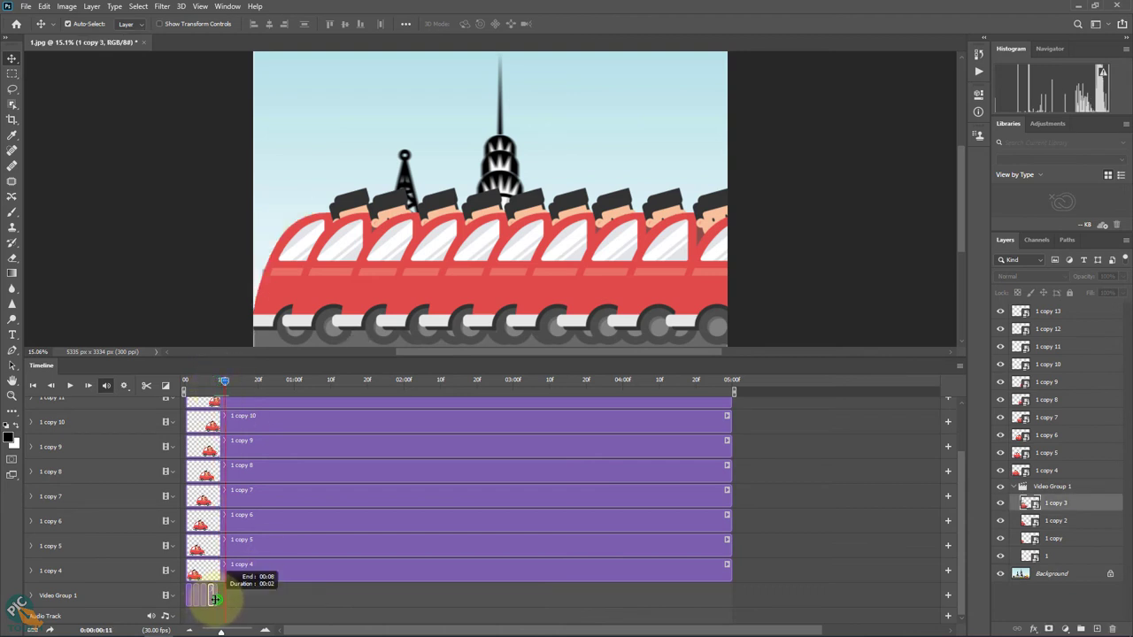
# Step: Drop the 1 copy 4 clip into Video Group 1 and trim its right edge shorter
pyautogui.click(341, 569)
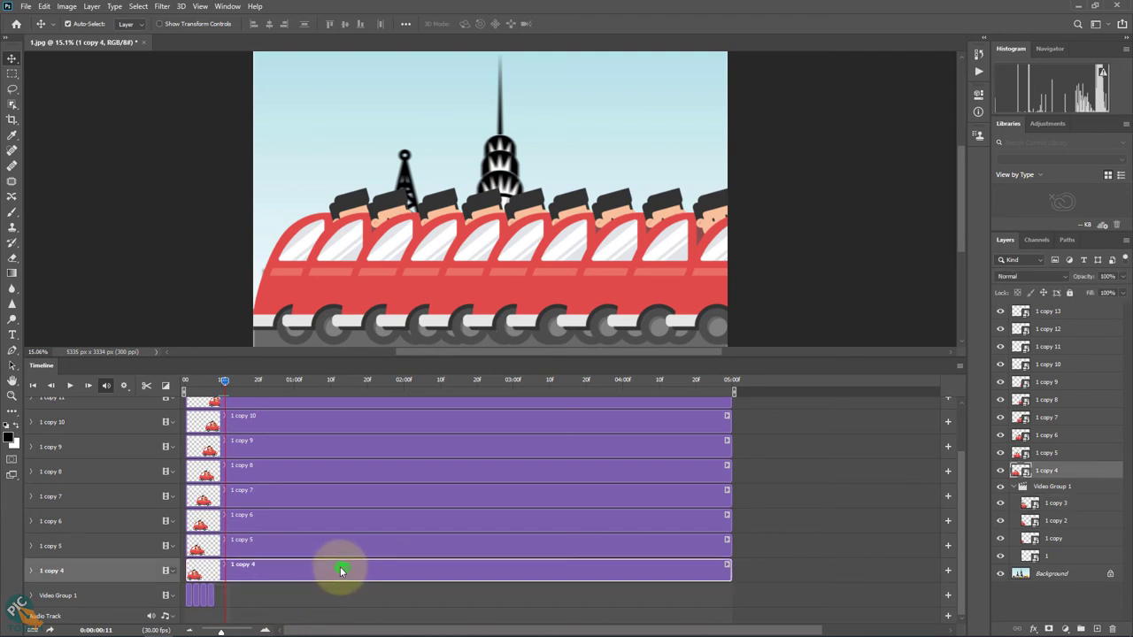
pyautogui.moveTo(427, 571); pyautogui.dragTo(369, 593)
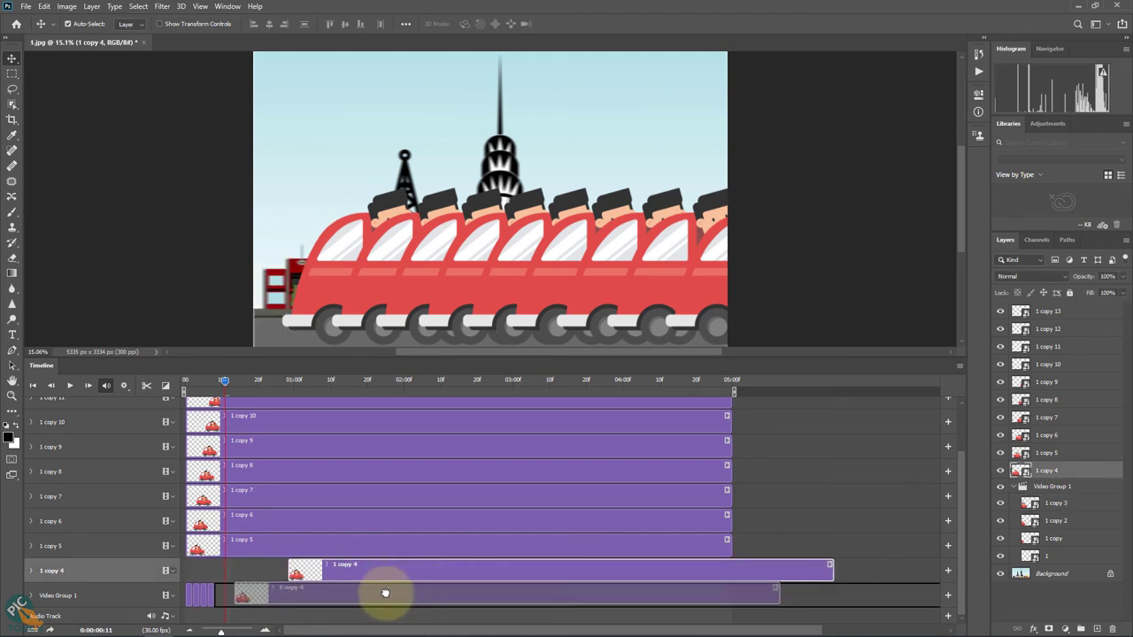
pyautogui.moveTo(369, 593); pyautogui.dragTo(370, 599)
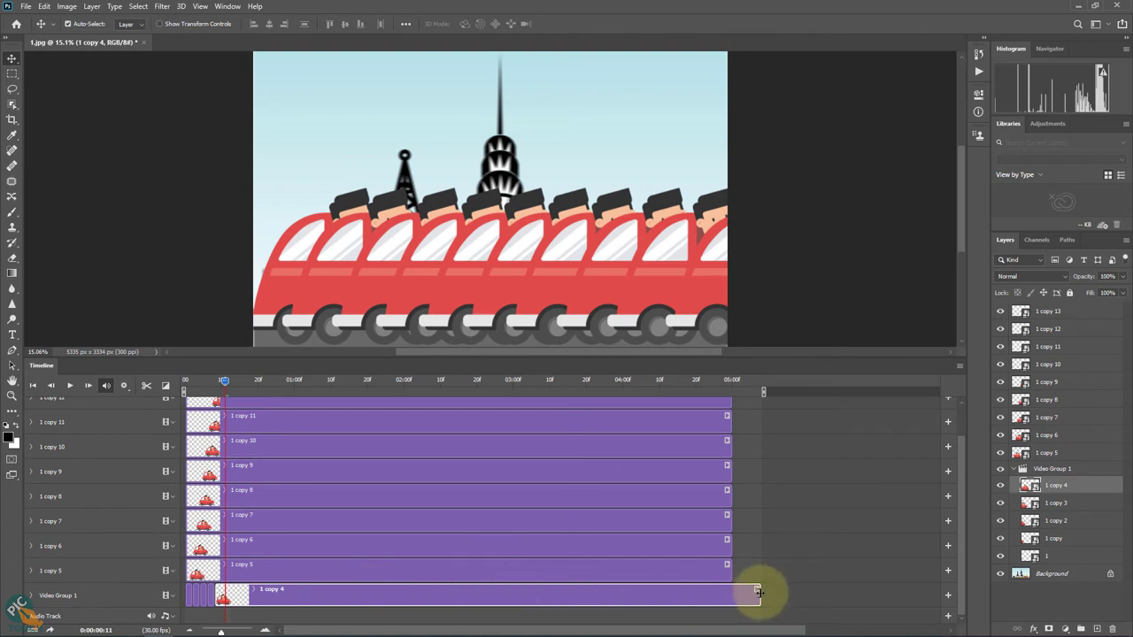
pyautogui.moveTo(759, 592); pyautogui.dragTo(249, 594)
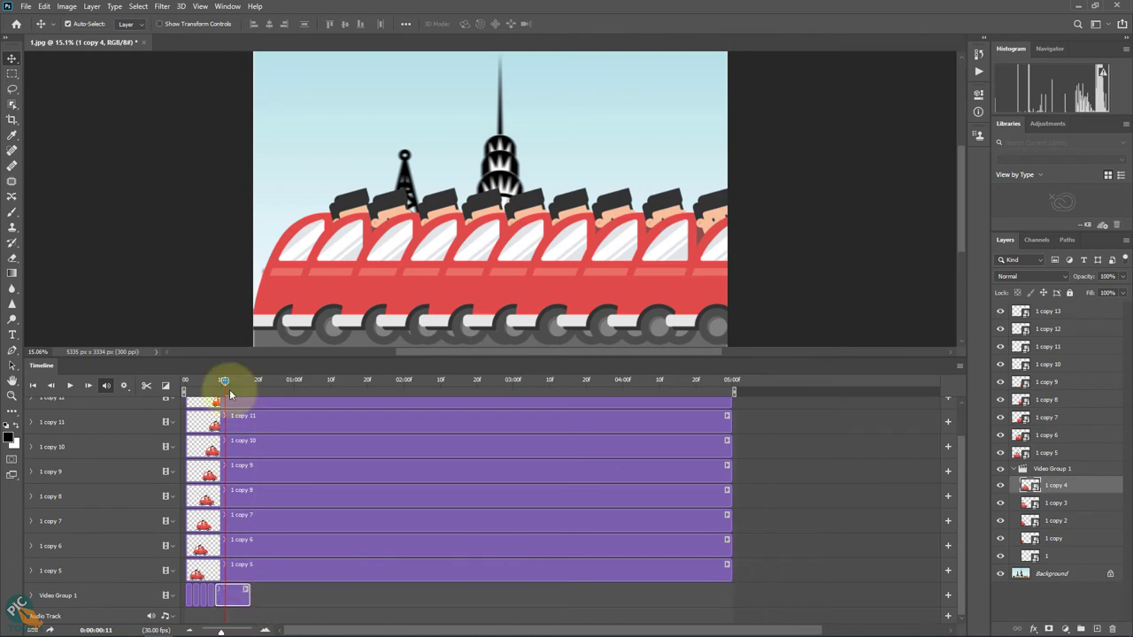
pyautogui.moveTo(225, 383); pyautogui.dragTo(316, 389)
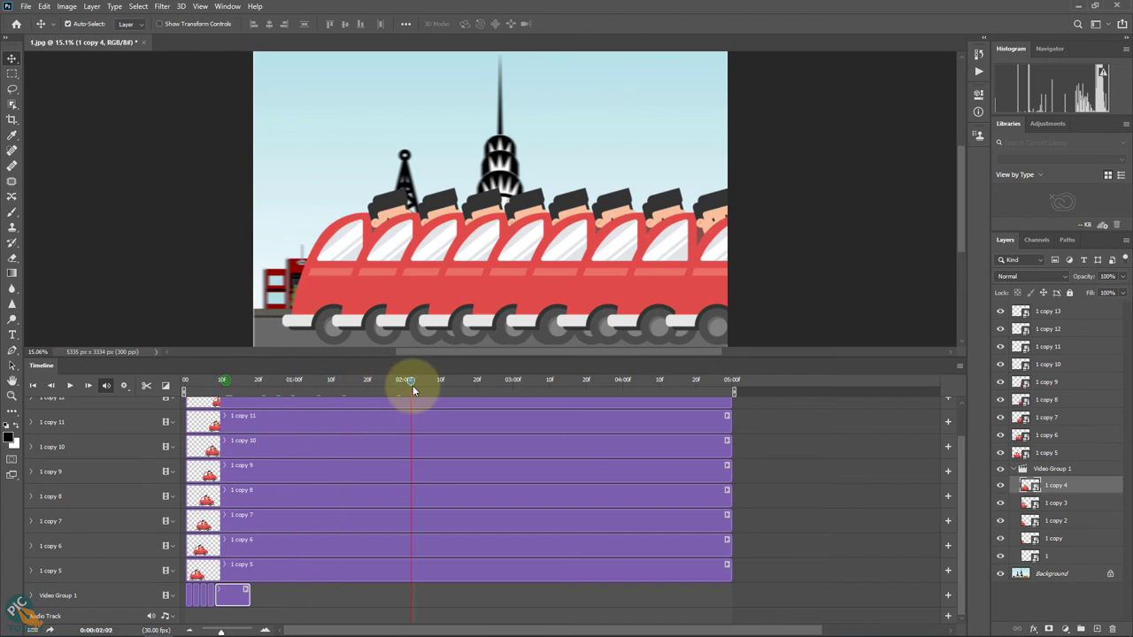
pyautogui.moveTo(247, 600); pyautogui.dragTo(219, 599)
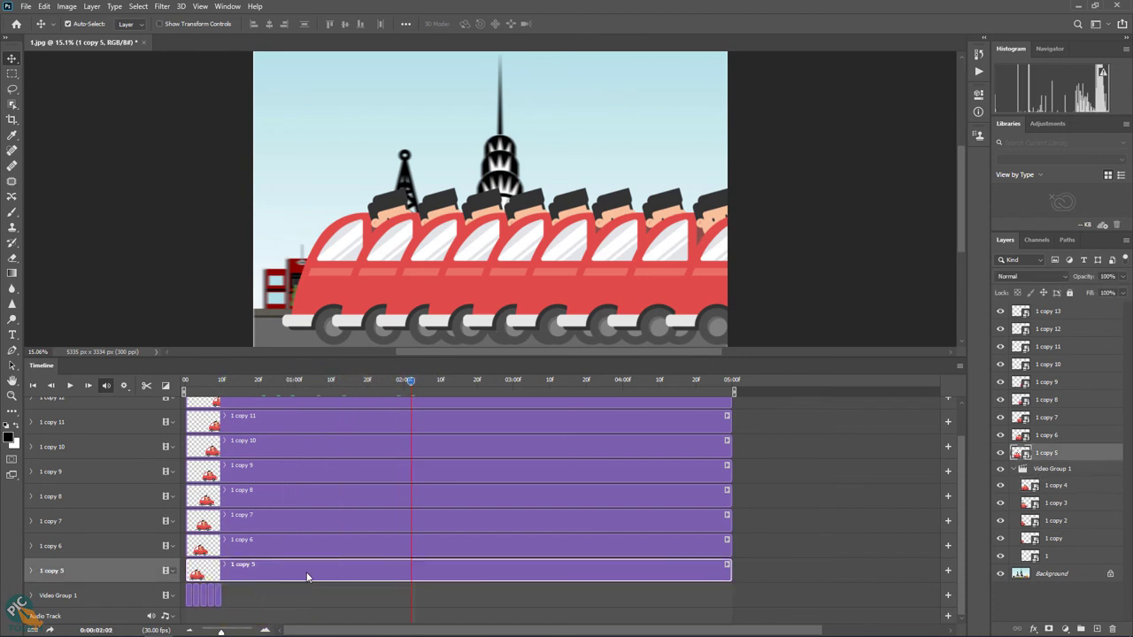
# Step: Move clips 1 copy 5 through 1 copy 12 into Video Group 1 in sequence
pyautogui.moveTo(315, 574)
pyautogui.mouseDown()
pyautogui.moveTo(314, 596)
pyautogui.moveTo(670, 600)
pyautogui.mouseUp()
pyautogui.moveTo(265, 557); pyautogui.dragTo(266, 584)
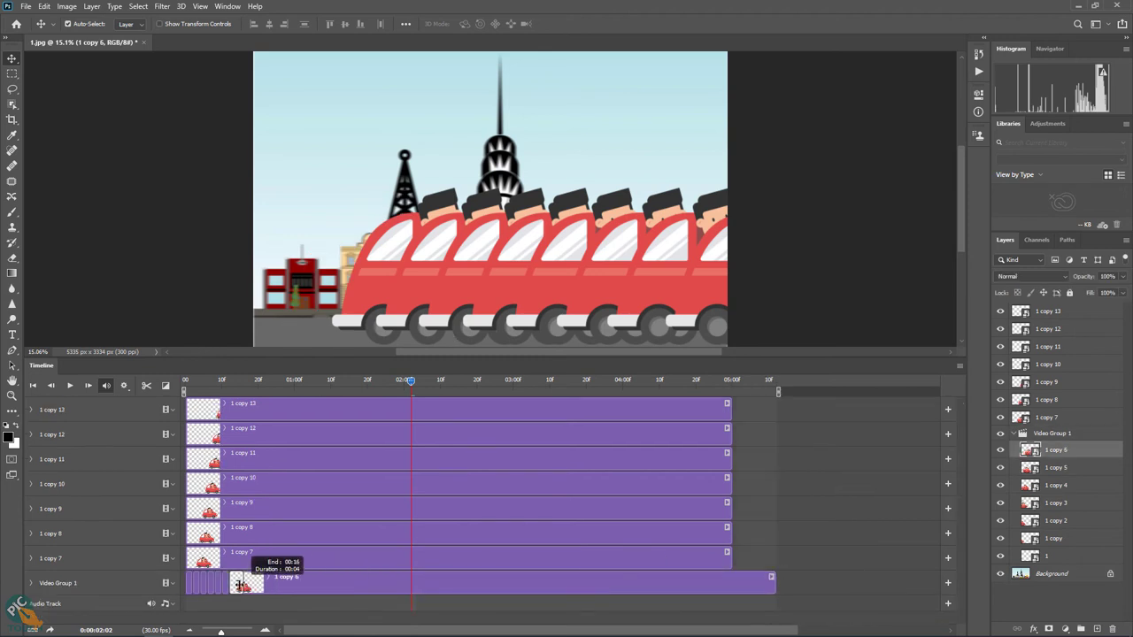
pyautogui.moveTo(301, 534)
pyautogui.mouseDown()
pyautogui.moveTo(399, 556)
pyautogui.moveTo(305, 531)
pyautogui.mouseUp()
pyautogui.moveTo(305, 484)
pyautogui.mouseDown()
pyautogui.moveTo(435, 501)
pyautogui.moveTo(286, 483)
pyautogui.mouseUp()
pyautogui.moveTo(292, 435)
pyautogui.mouseDown()
pyautogui.moveTo(292, 459)
pyautogui.moveTo(469, 430)
pyautogui.mouseUp()
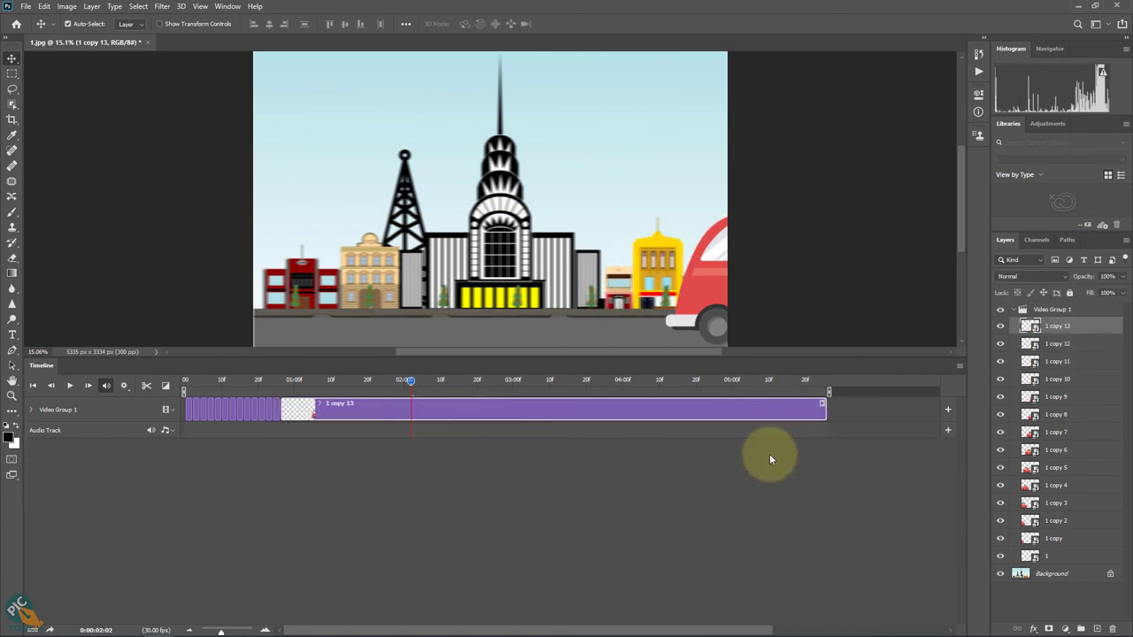
# Step: Trim 1 copy 13 so the animation ends near frame 27, preview it, and fit the image on screen
pyautogui.moveTo(826, 410)
pyautogui.mouseDown()
pyautogui.moveTo(329, 419)
pyautogui.moveTo(284, 410)
pyautogui.mouseUp()
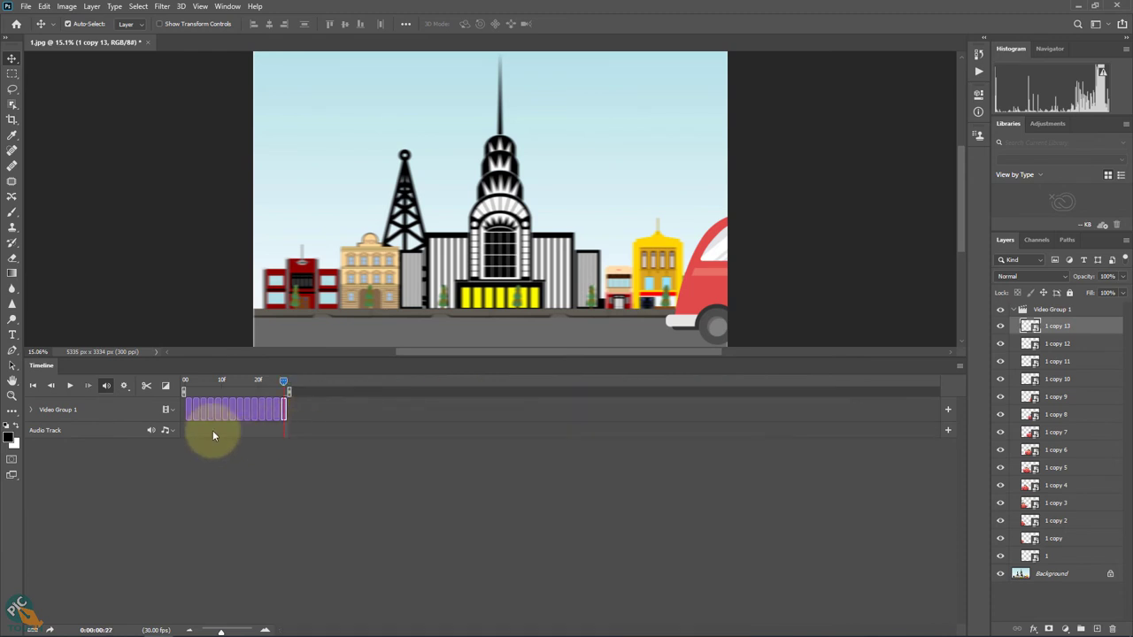
pyautogui.click(69, 386)
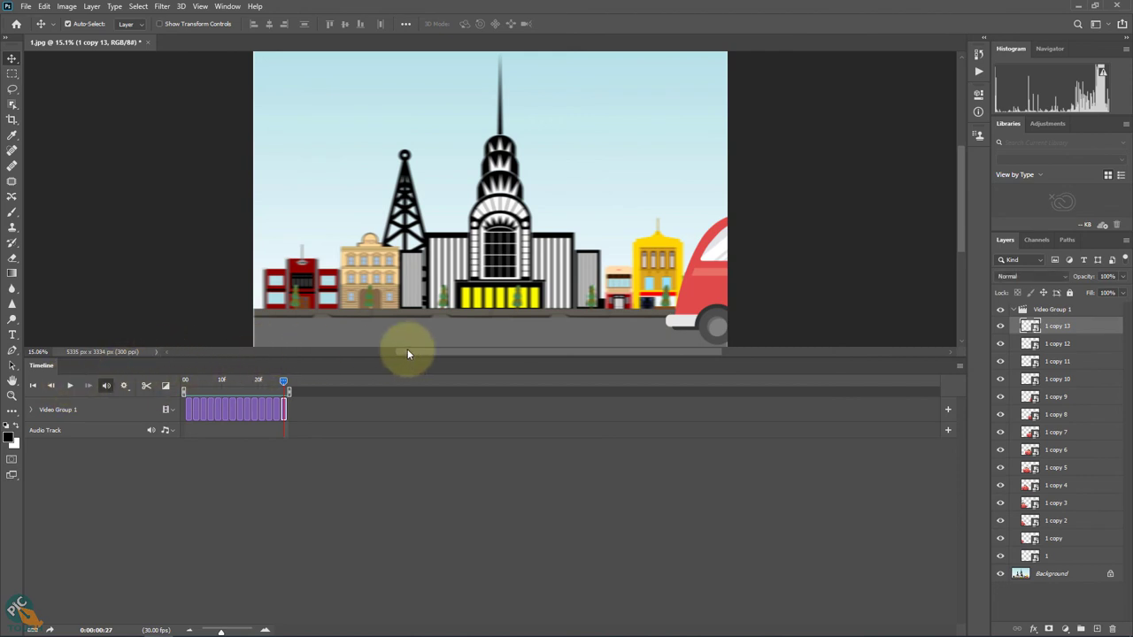
pyautogui.moveTo(404, 354)
pyautogui.mouseDown()
pyautogui.moveTo(395, 554)
pyautogui.moveTo(398, 539)
pyautogui.mouseUp()
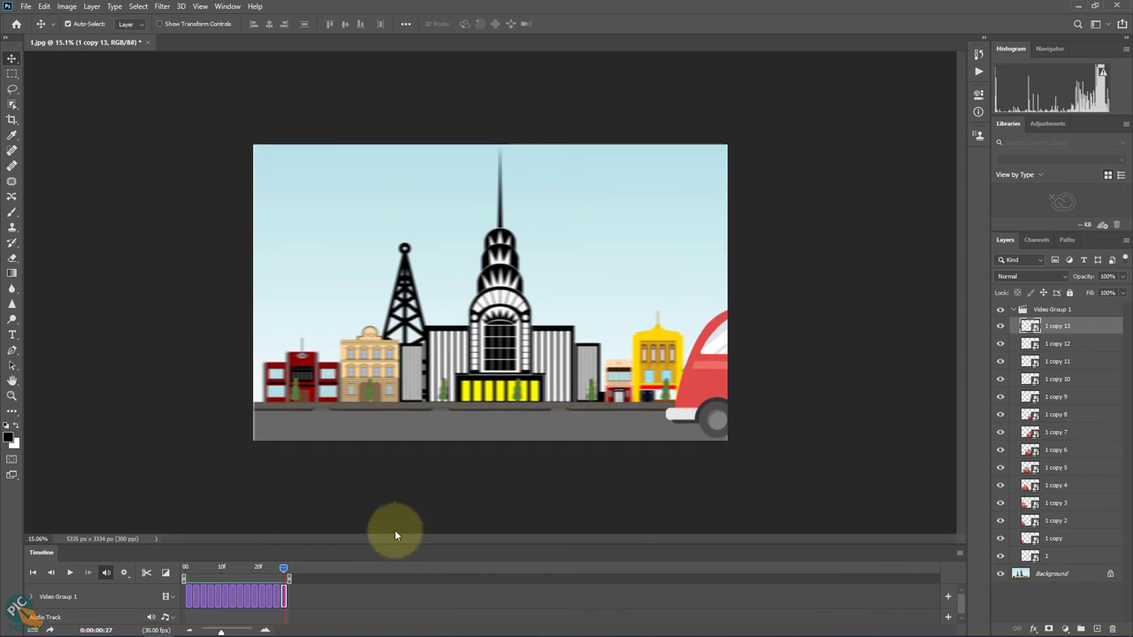
pyautogui.click(506, 140)
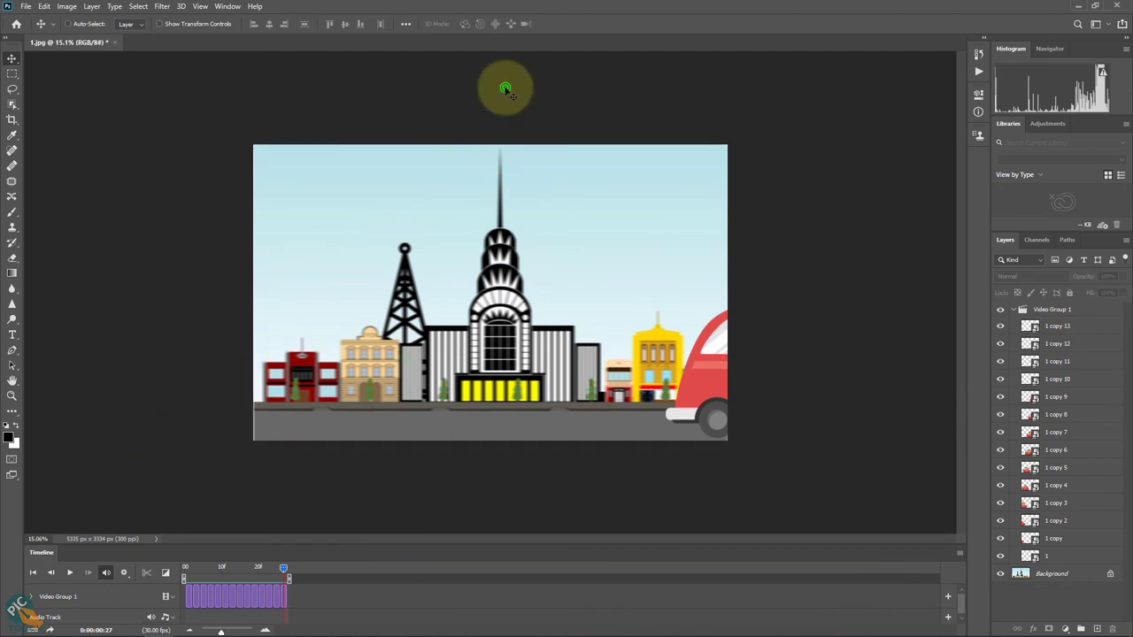
pyautogui.hotkey('ctrl', '0')
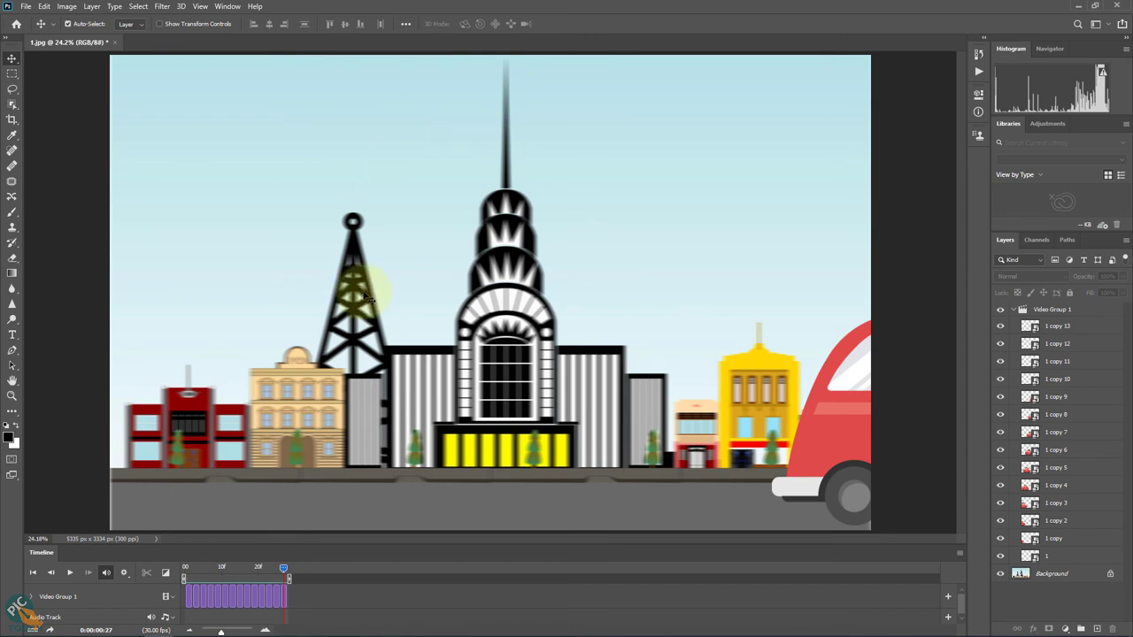
pyautogui.click(68, 575)
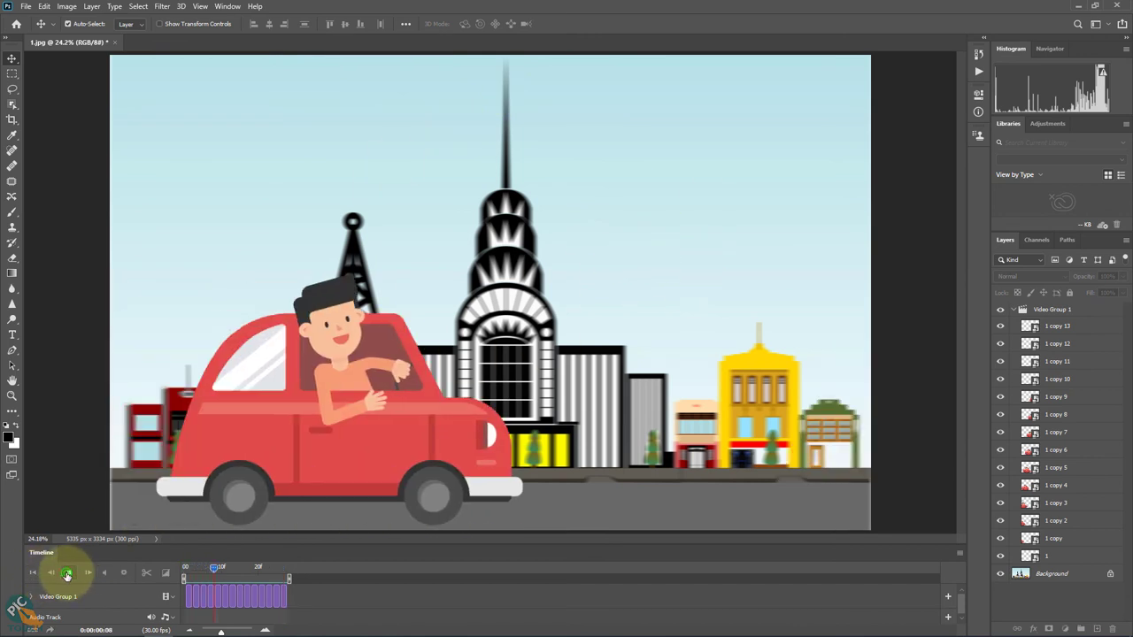
pyautogui.click(68, 575)
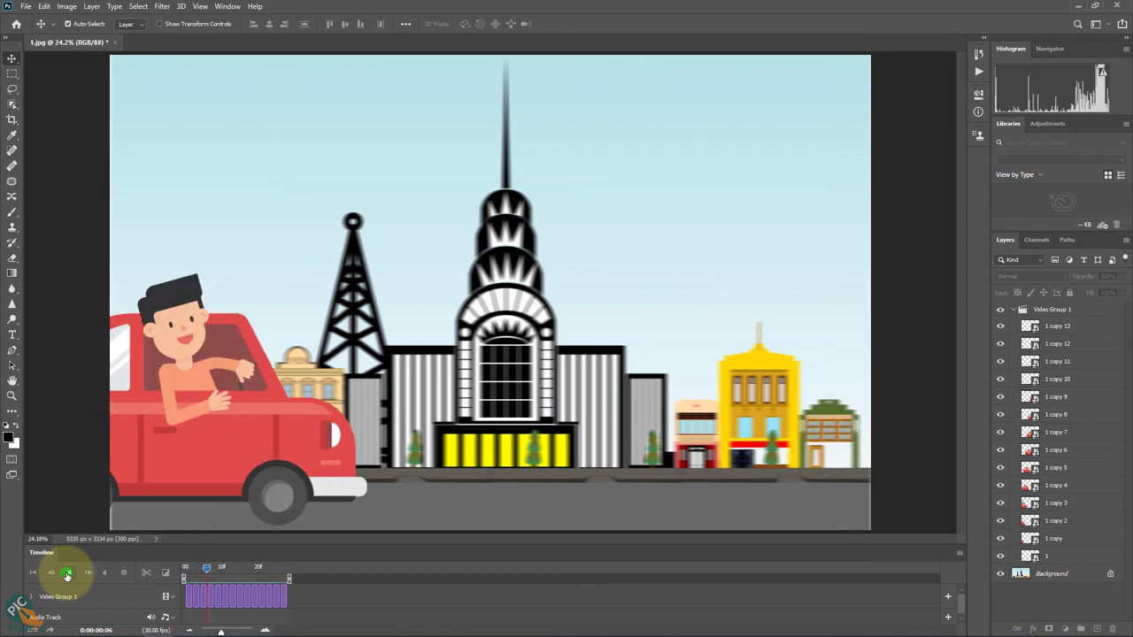
pyautogui.click(66, 574)
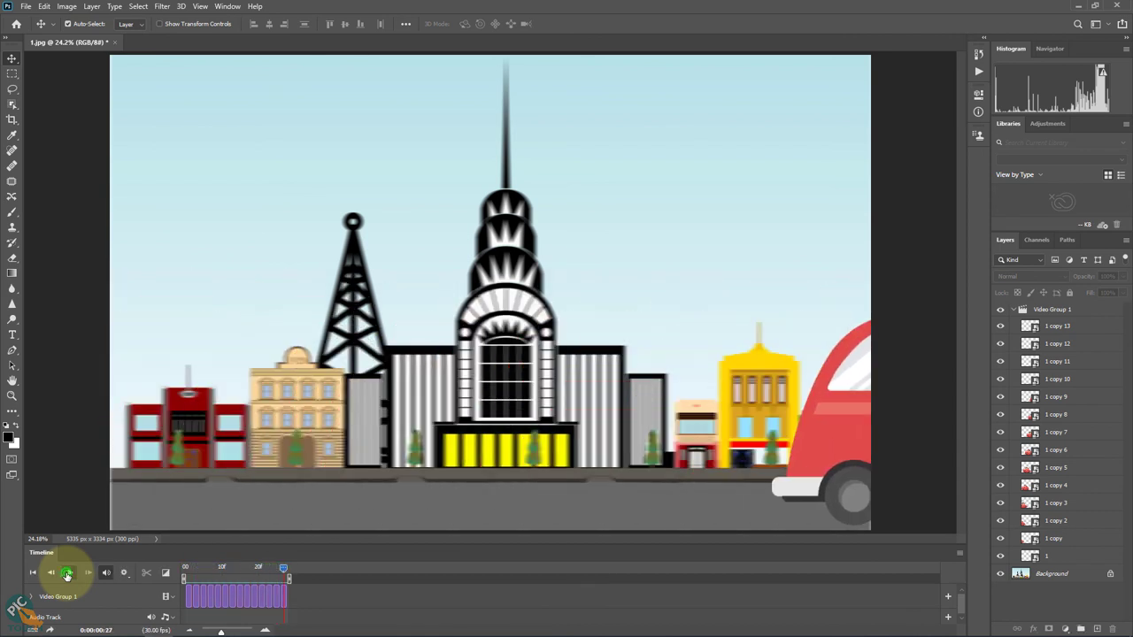
pyautogui.click(67, 574)
pyautogui.click(67, 575)
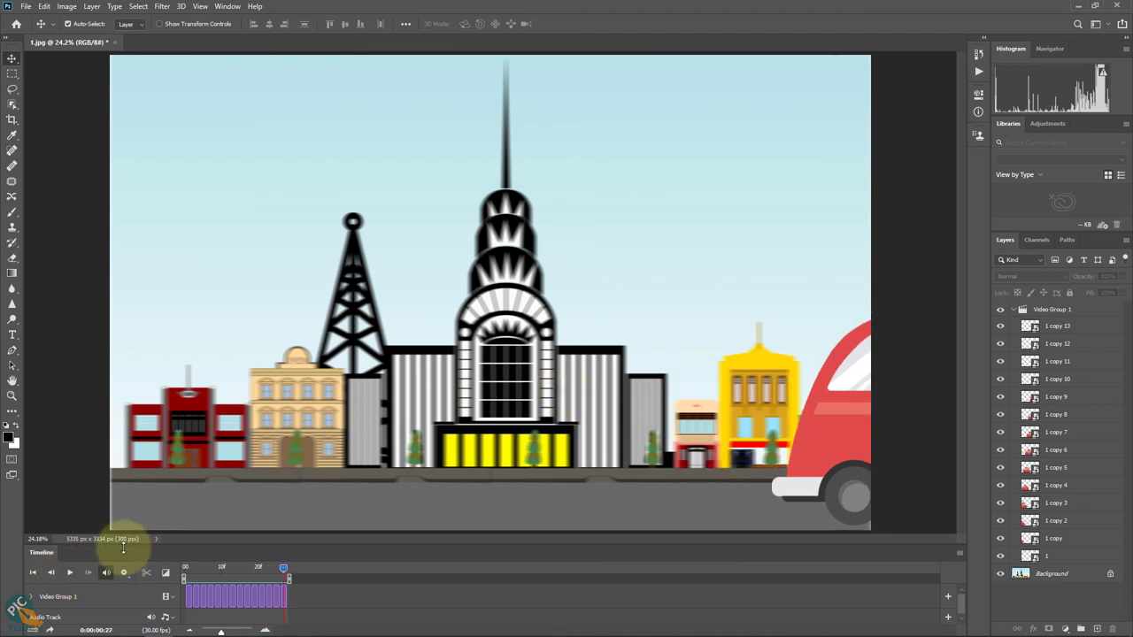
pyautogui.click(65, 573)
pyautogui.click(65, 573)
pyautogui.click(67, 573)
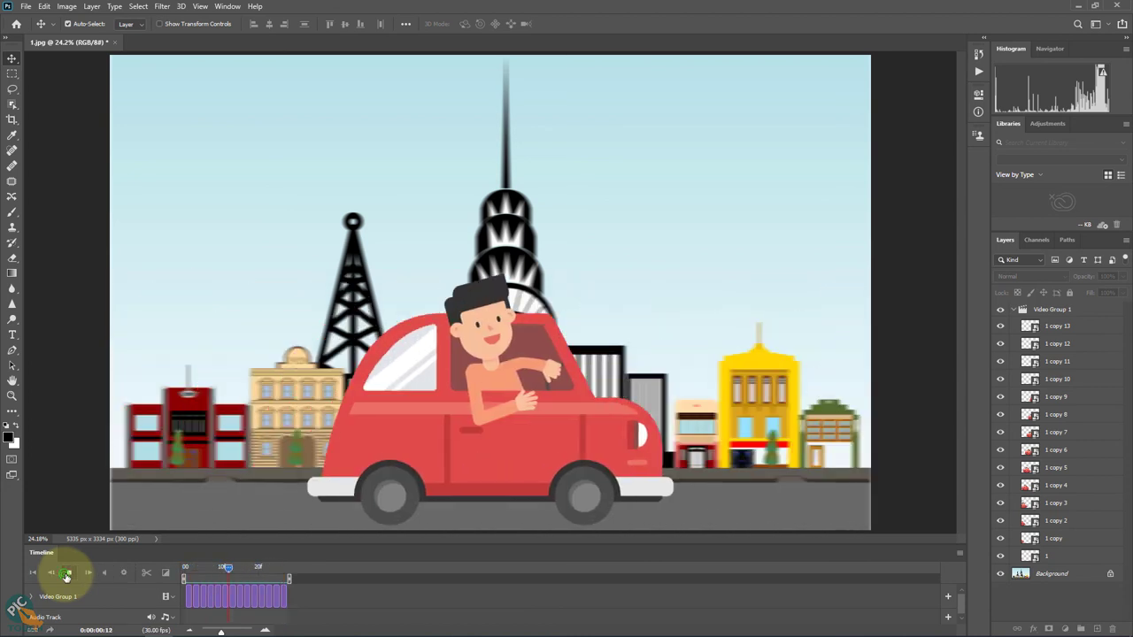
pyautogui.click(66, 573)
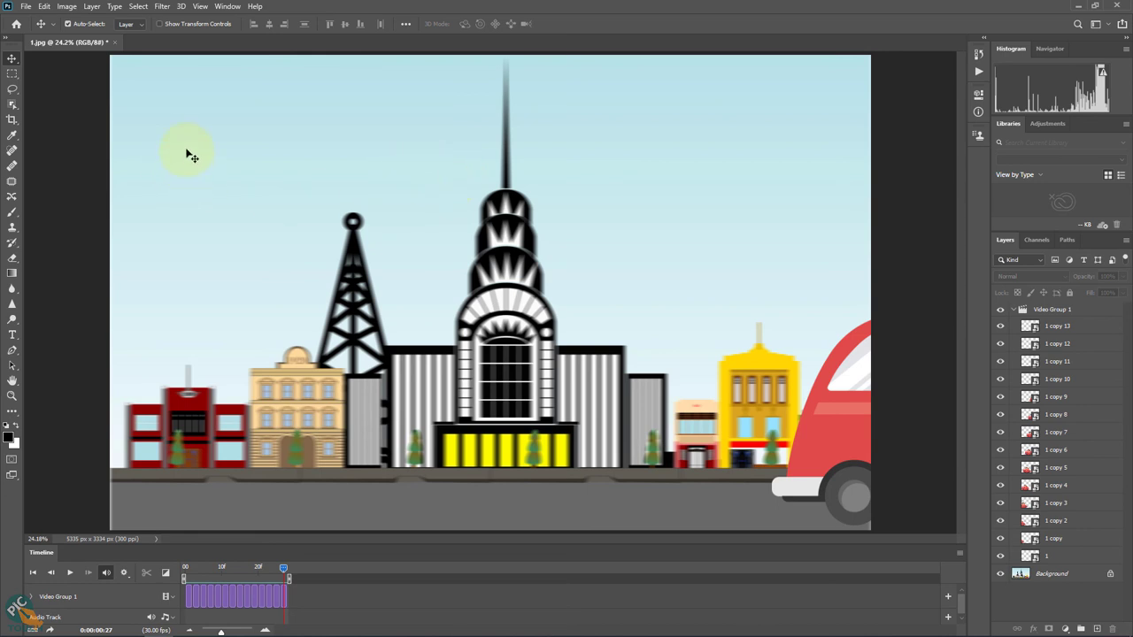
# Step: Open the Save As dialog, choosing to save on the computer instead of the cloud
pyautogui.click(28, 8)
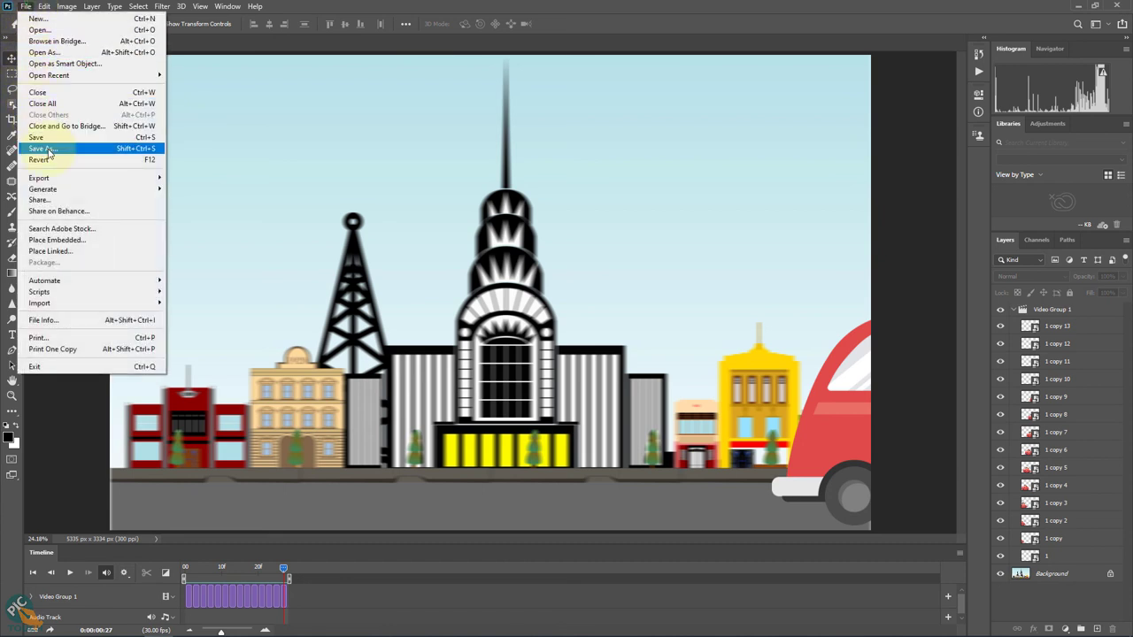
pyautogui.click(93, 150)
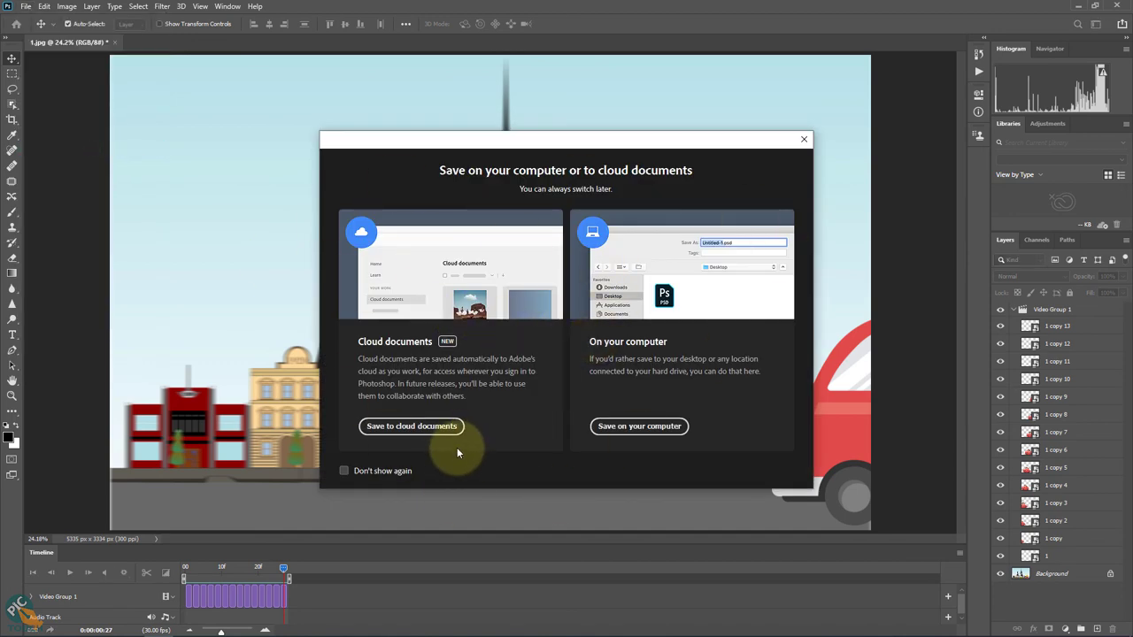
pyautogui.click(649, 430)
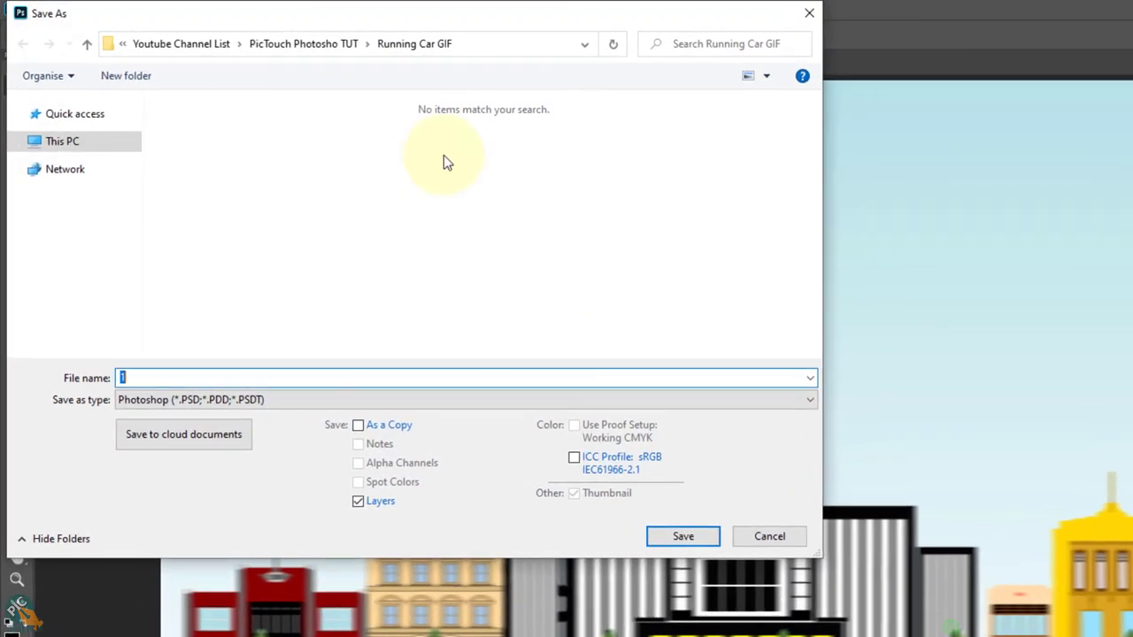
# Step: Save the animation as GIF (*.GIF) with the file name 'Final GIF CAR'
pyautogui.click(339, 399)
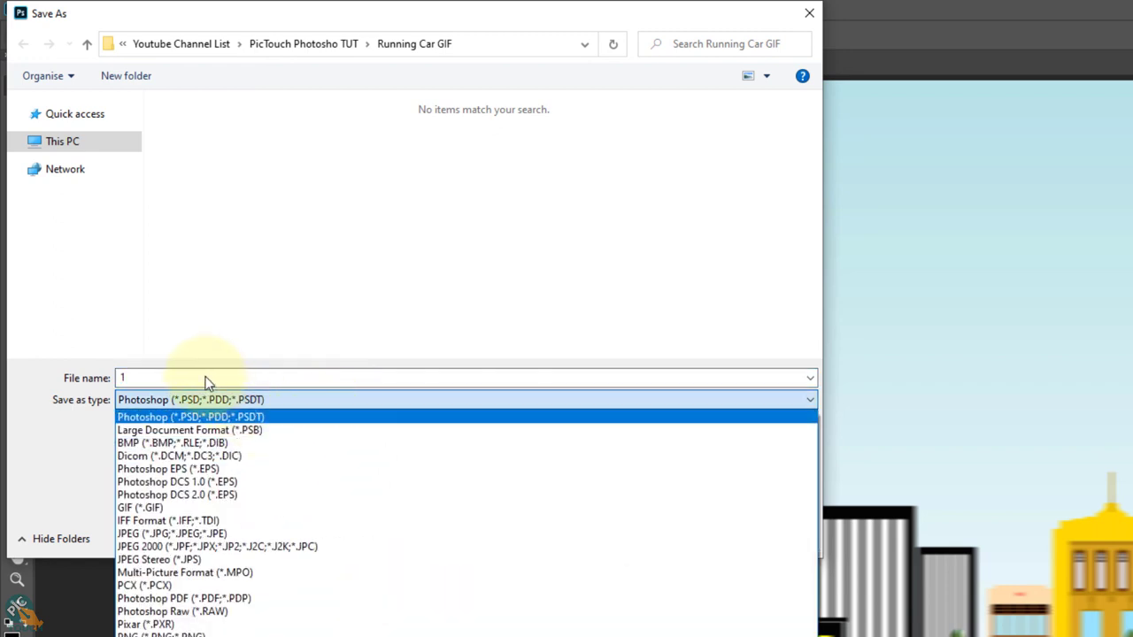
pyautogui.click(200, 508)
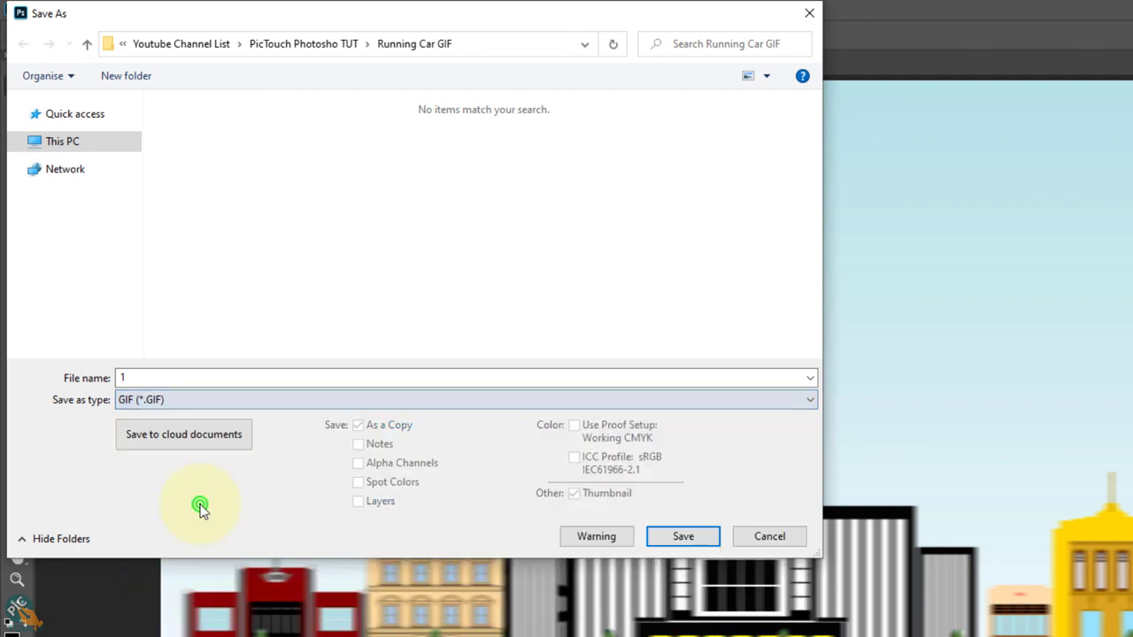
pyautogui.doubleClick(157, 372)
pyautogui.write('Final GIF CAR')
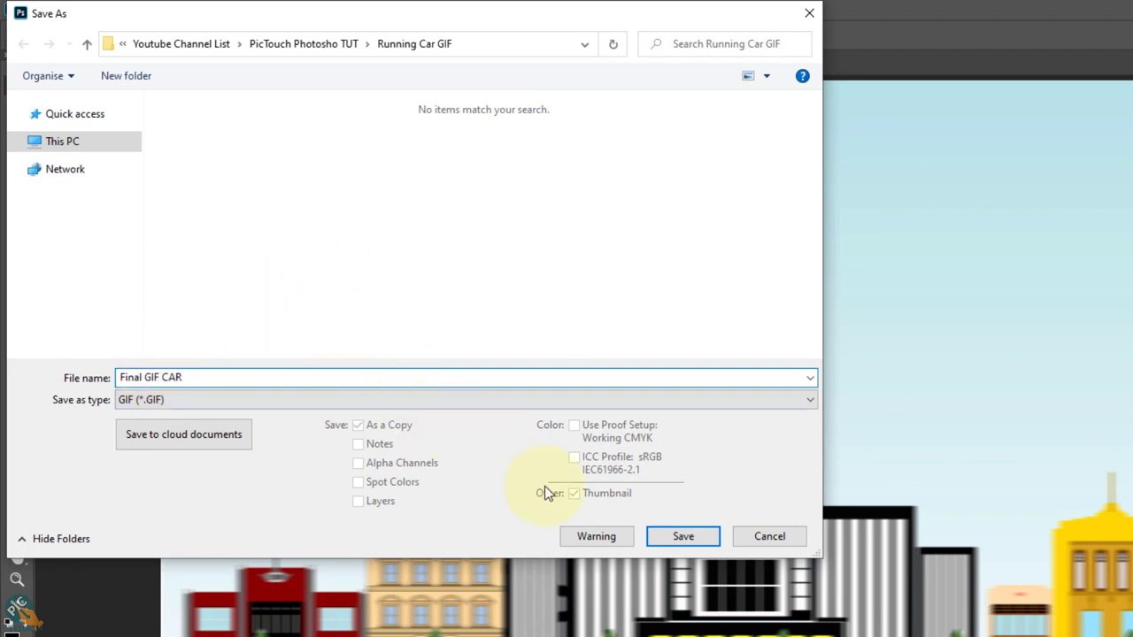
pyautogui.click(677, 538)
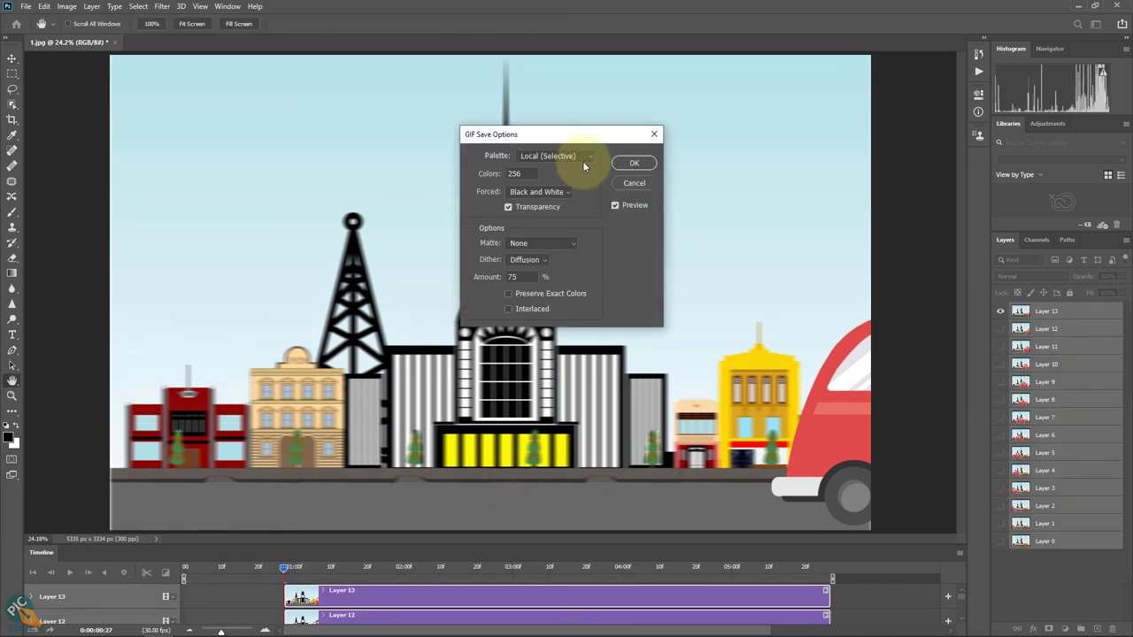
# Step: Accept the GIF save options and open Final GIF CAR.gif in Chrome from the Running Car GIF folder
pyautogui.click(638, 163)
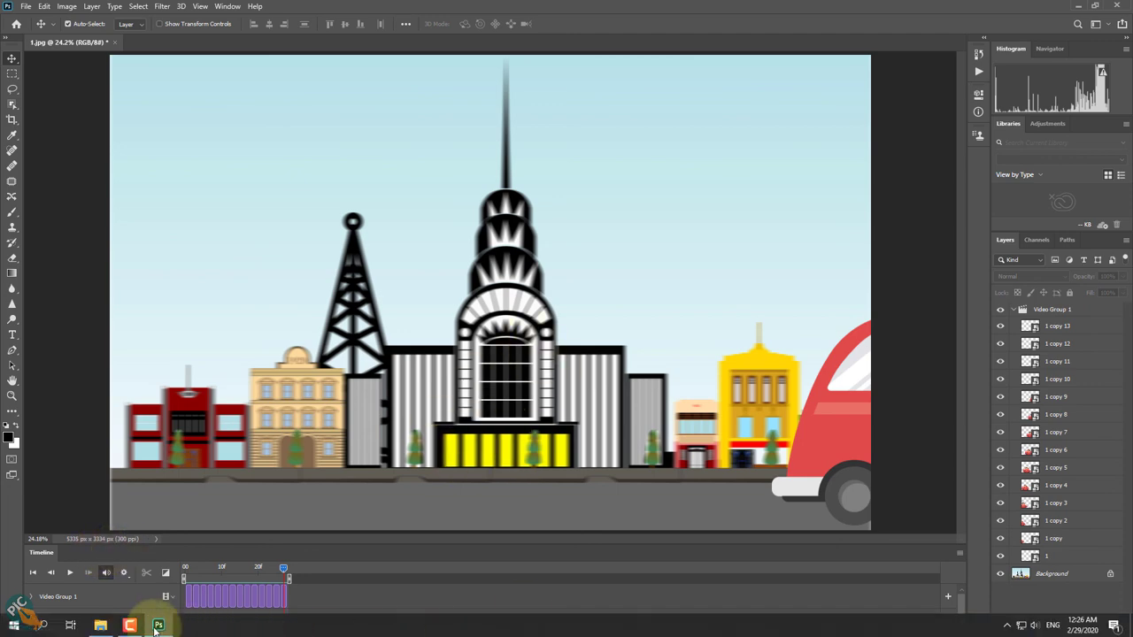
pyautogui.click(101, 624)
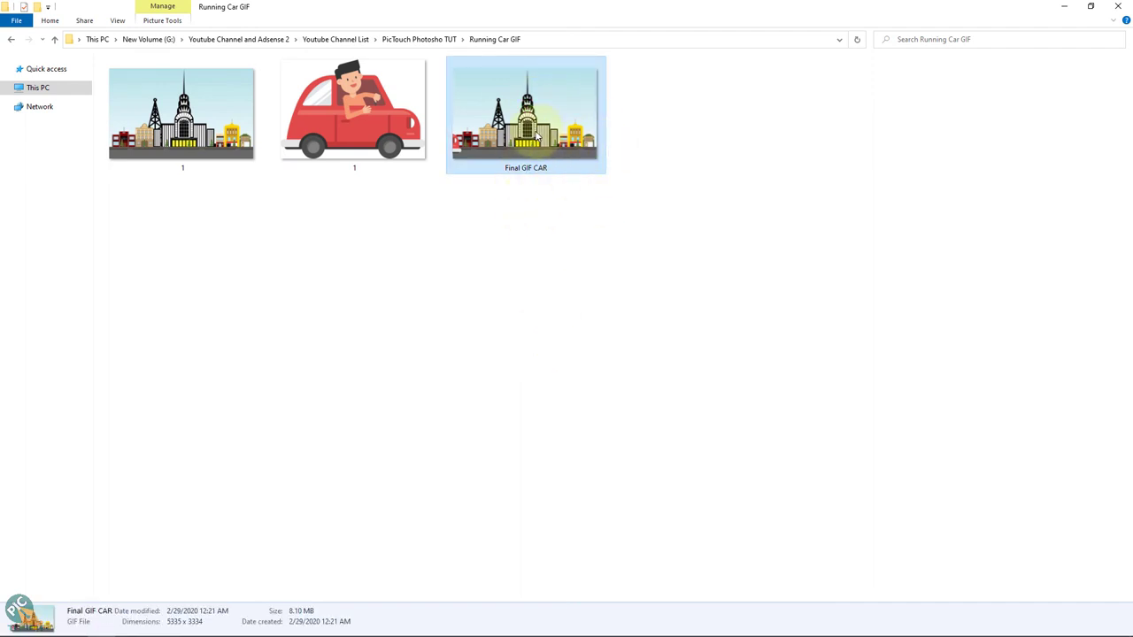
pyautogui.doubleClick(537, 132)
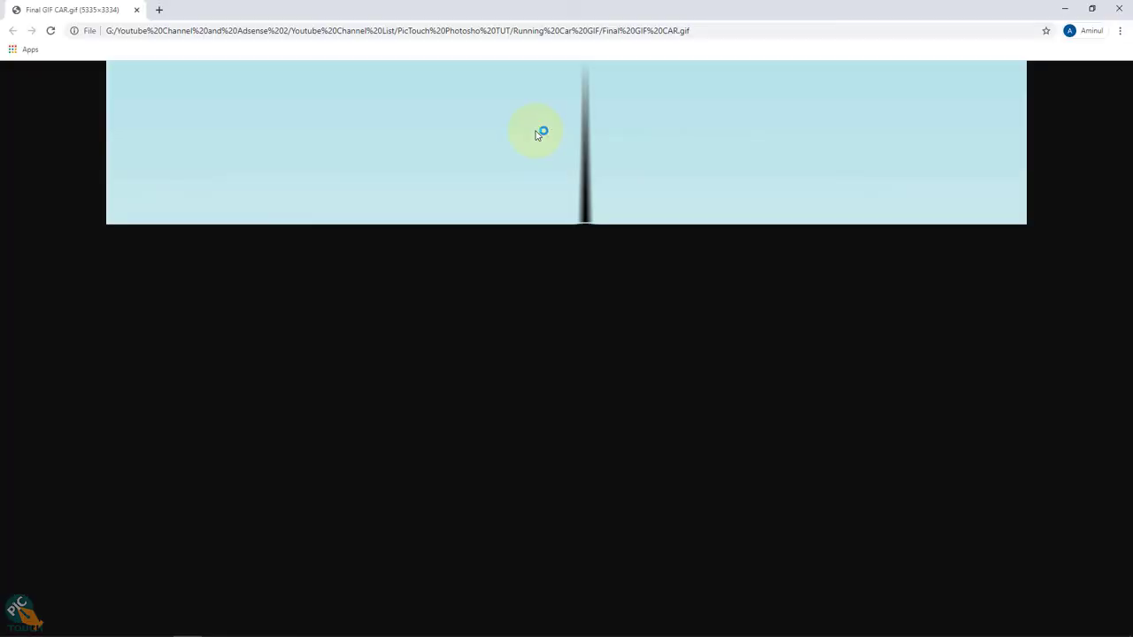